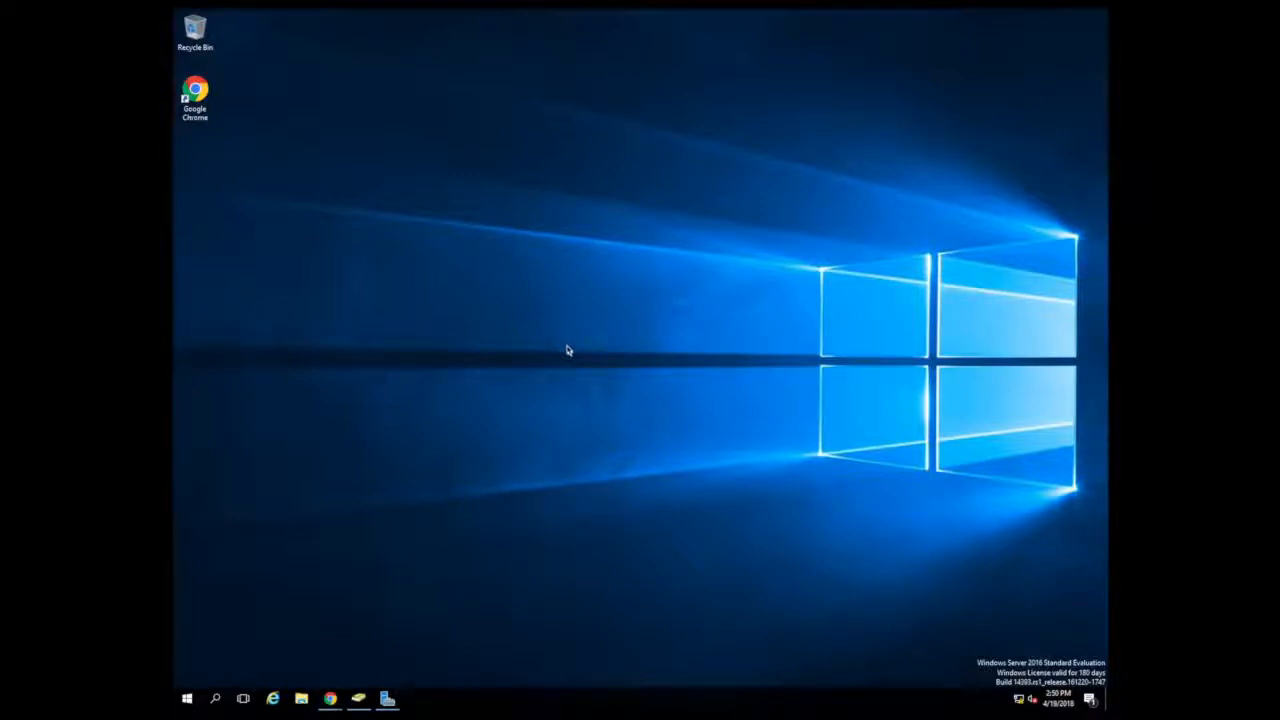
Step: Step through Add Roles and Features to confirm AD DS and DNS Server are installed, then cancel
{"action": "left_click", "coordinate": [386, 700]}
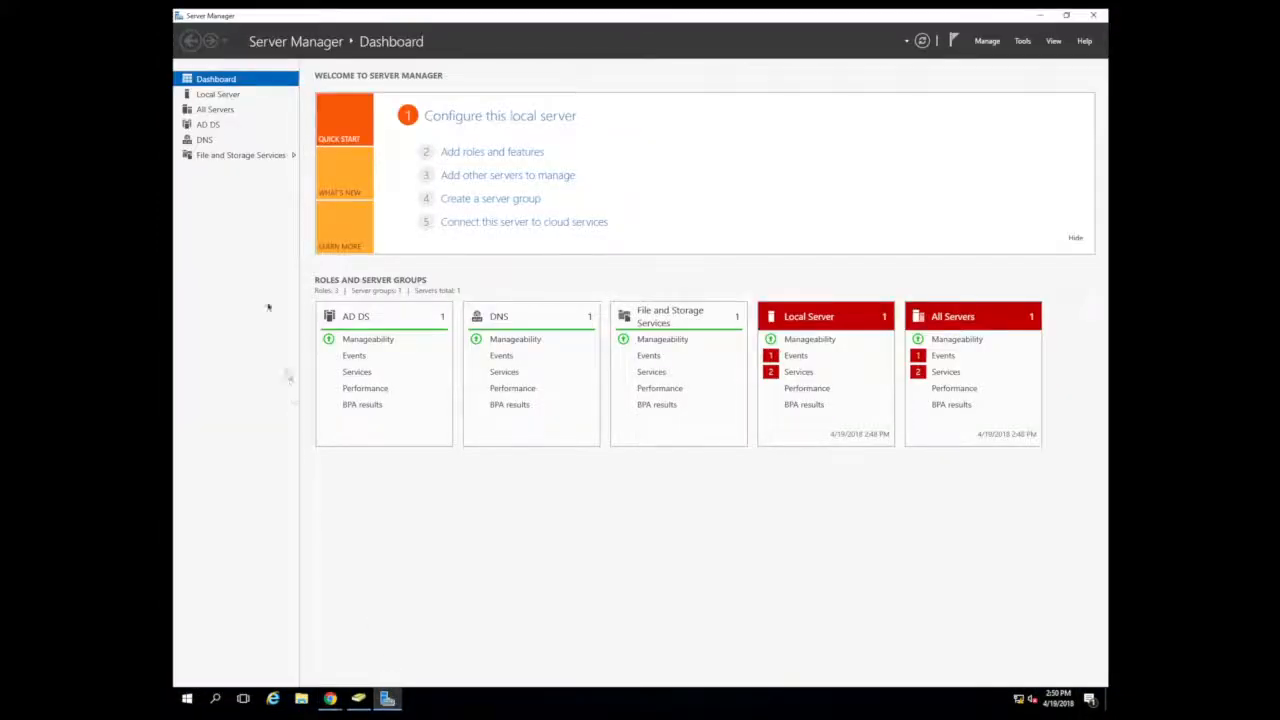
{"action": "left_click", "coordinate": [990, 41]}
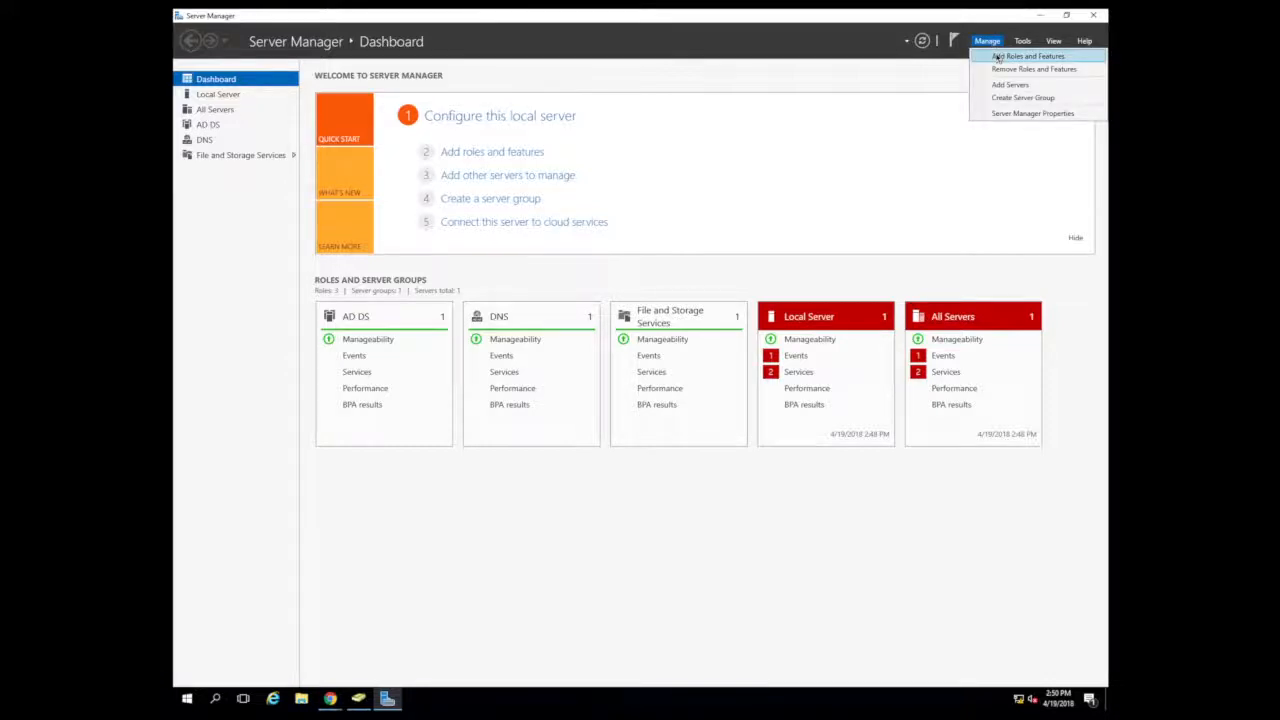
{"action": "left_click", "coordinate": [997, 58]}
{"action": "left_click", "coordinate": [521, 354]}
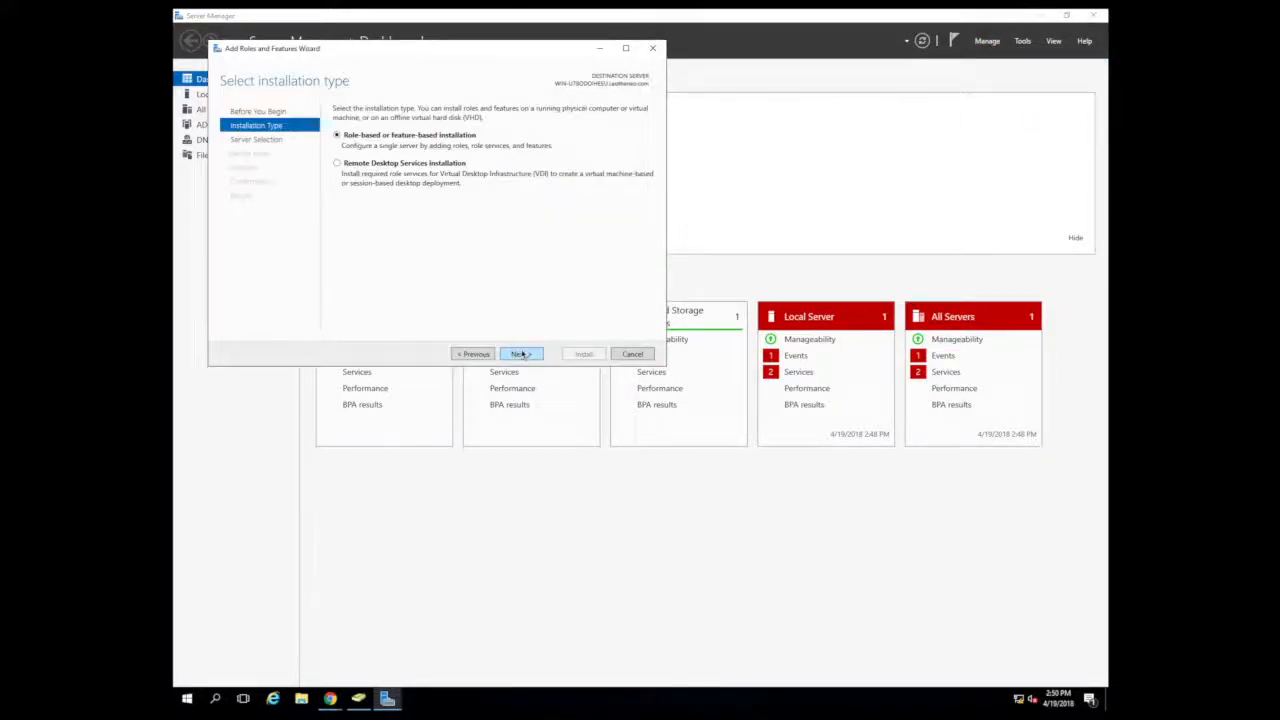
{"action": "left_click", "coordinate": [521, 354]}
{"action": "left_click", "coordinate": [521, 354]}
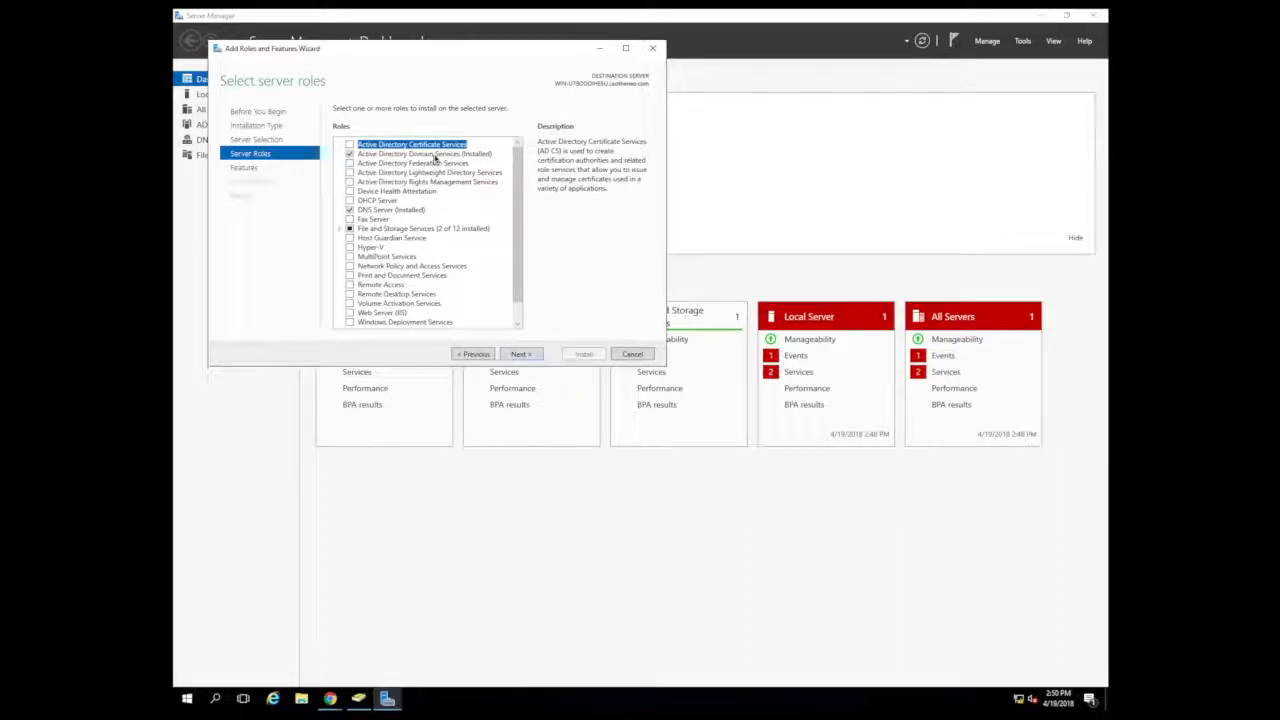
{"action": "left_click", "coordinate": [522, 354]}
{"action": "left_click", "coordinate": [632, 354]}
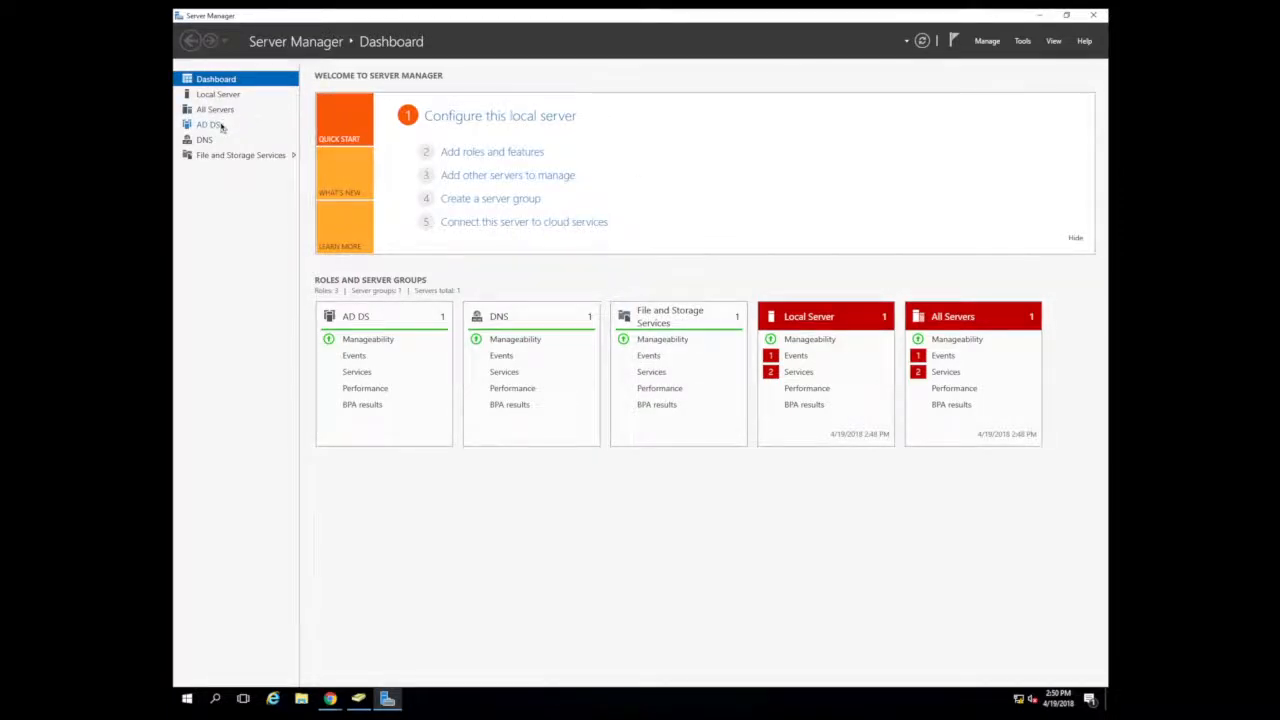
Step: Launch Active Directory Users and Computers from the domain server's entry on the AD DS page
{"action": "left_click", "coordinate": [210, 125]}
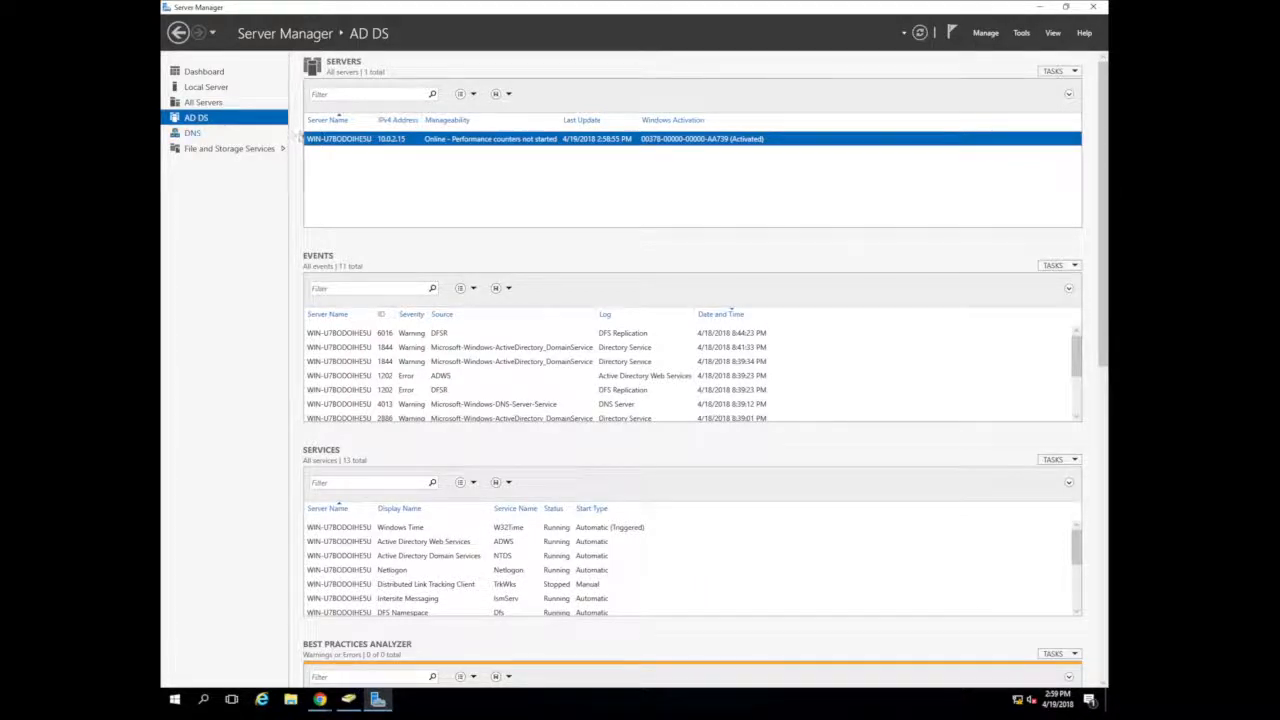
{"action": "right_click", "coordinate": [399, 142]}
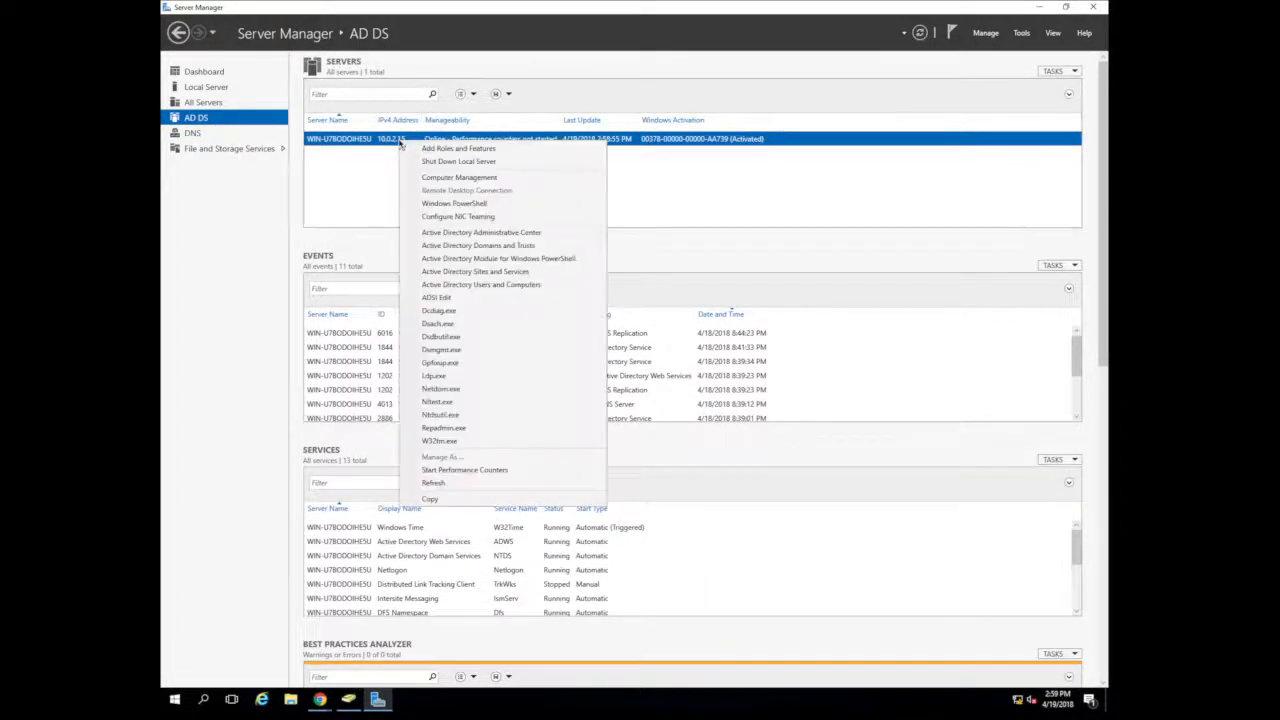
{"action": "left_click", "coordinate": [503, 286]}
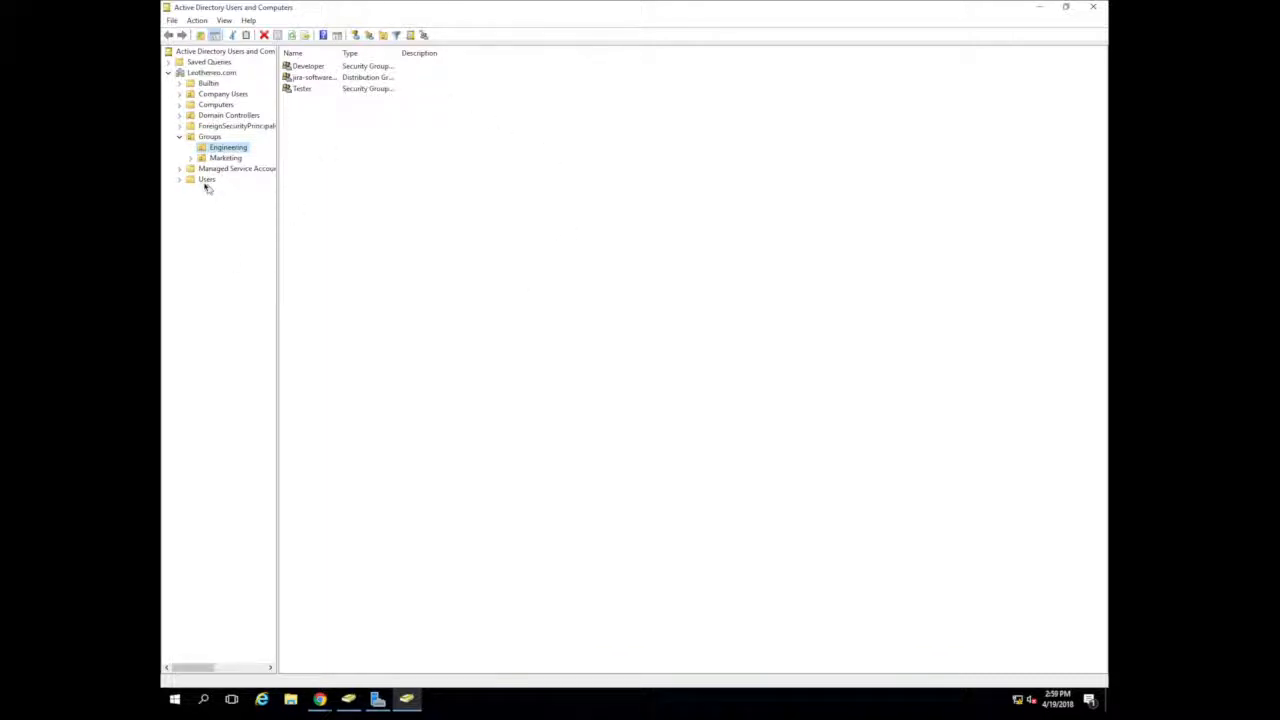
{"action": "left_click", "coordinate": [216, 95]}
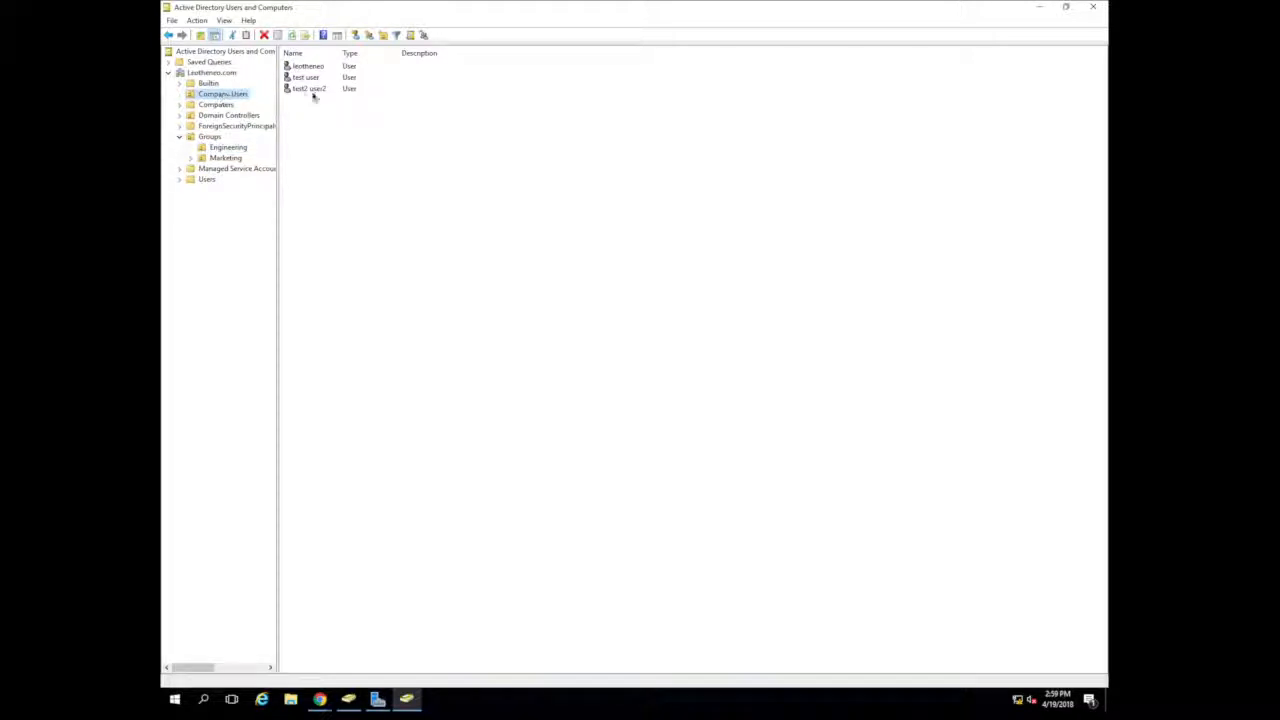
{"action": "left_click", "coordinate": [210, 137]}
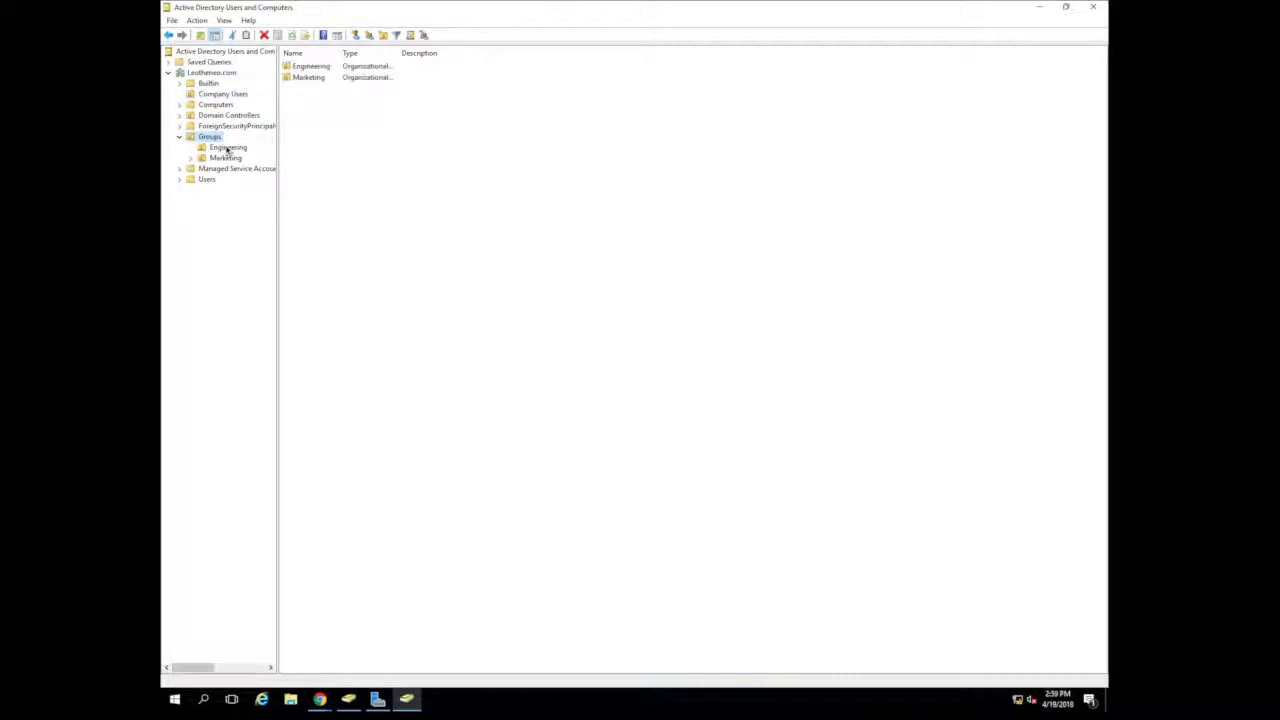
{"action": "left_click", "coordinate": [228, 148]}
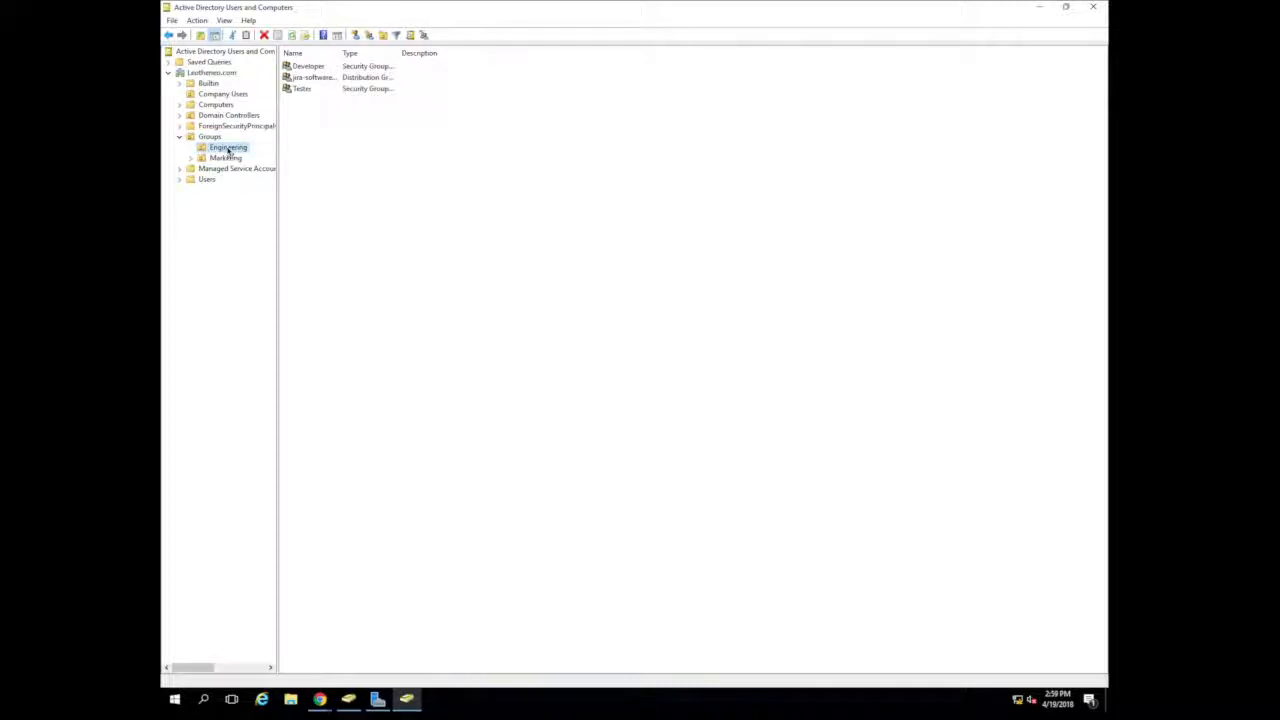
{"action": "left_click", "coordinate": [226, 159]}
{"action": "left_click", "coordinate": [231, 148]}
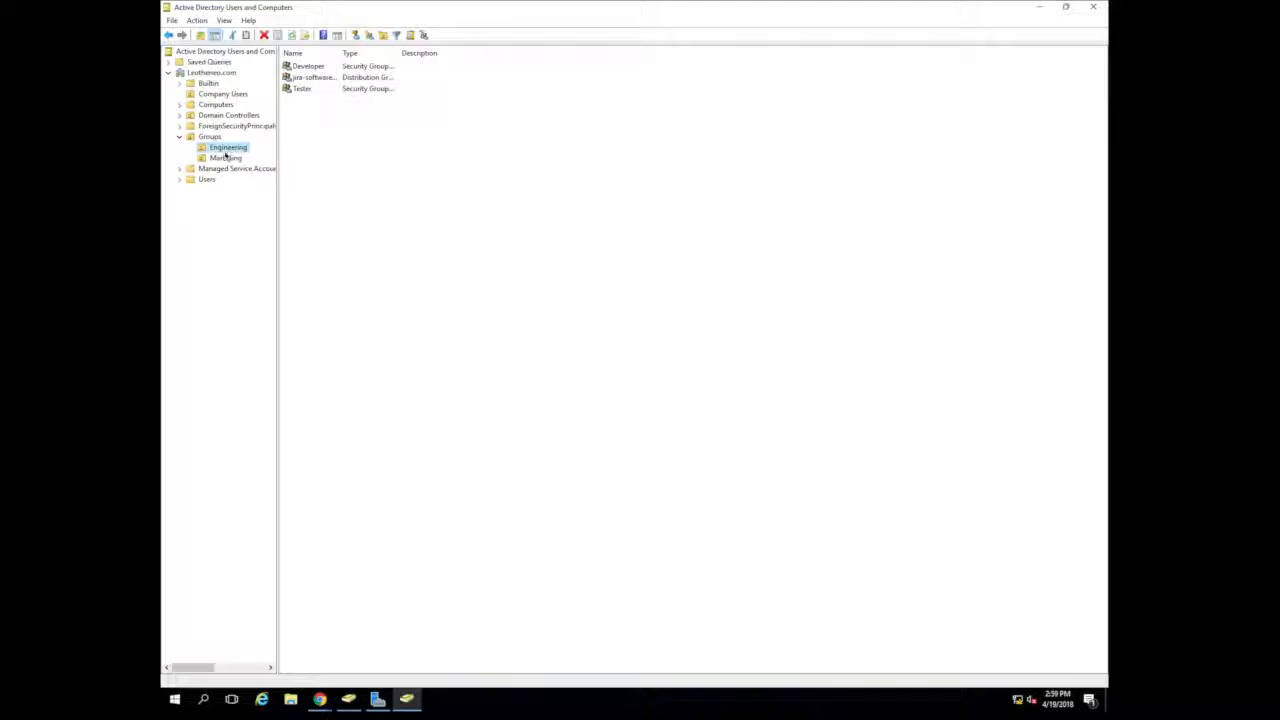
{"action": "left_click", "coordinate": [310, 68]}
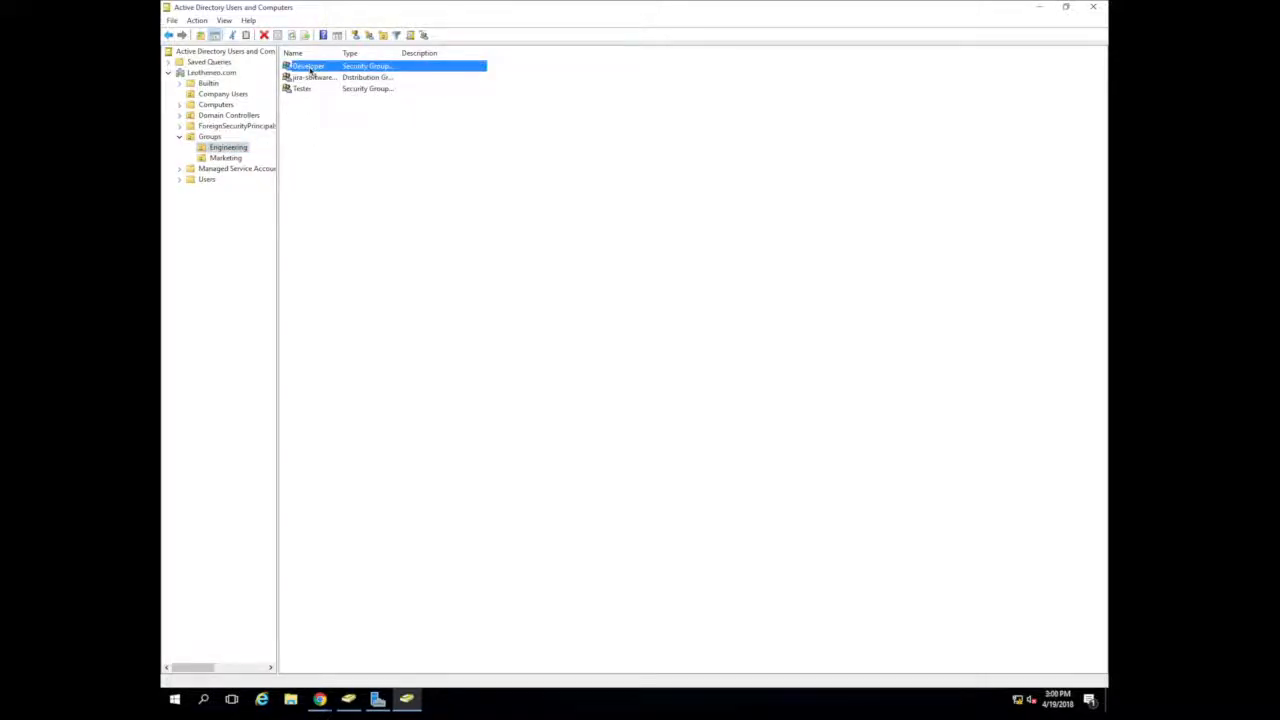
{"action": "double_click", "coordinate": [310, 68]}
{"action": "left_click", "coordinate": [568, 237]}
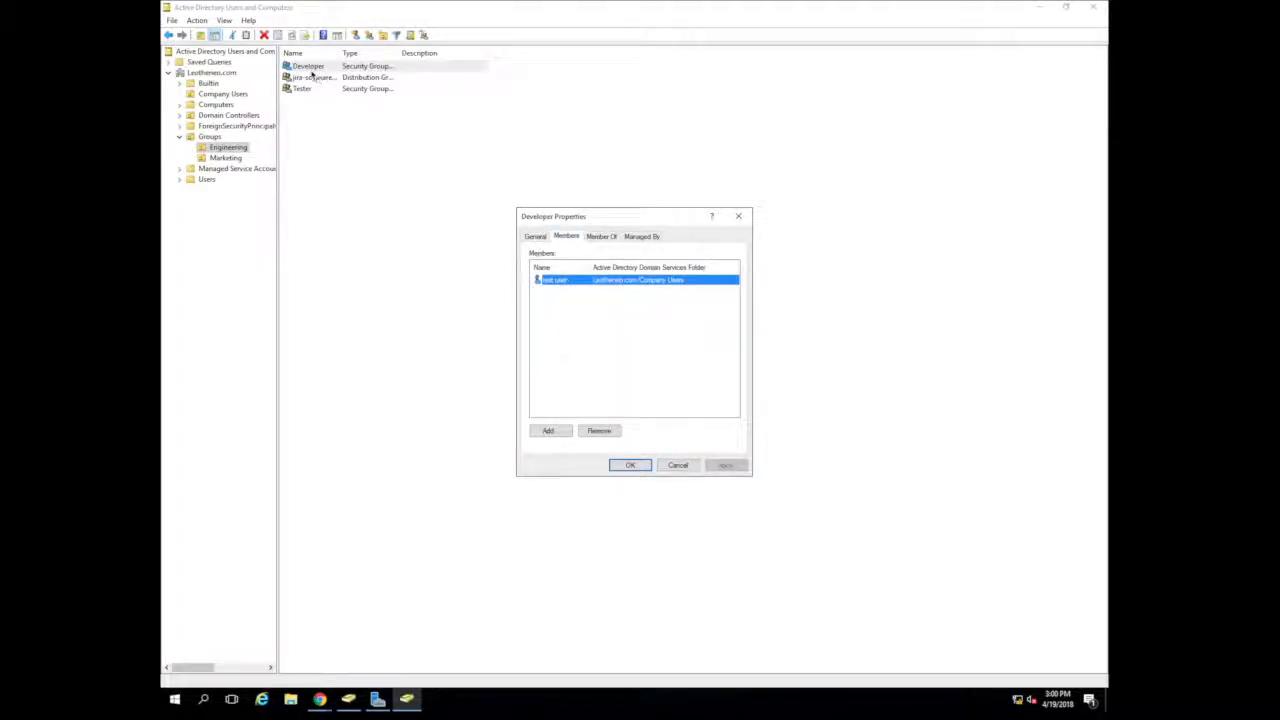
{"action": "left_click", "coordinate": [630, 465]}
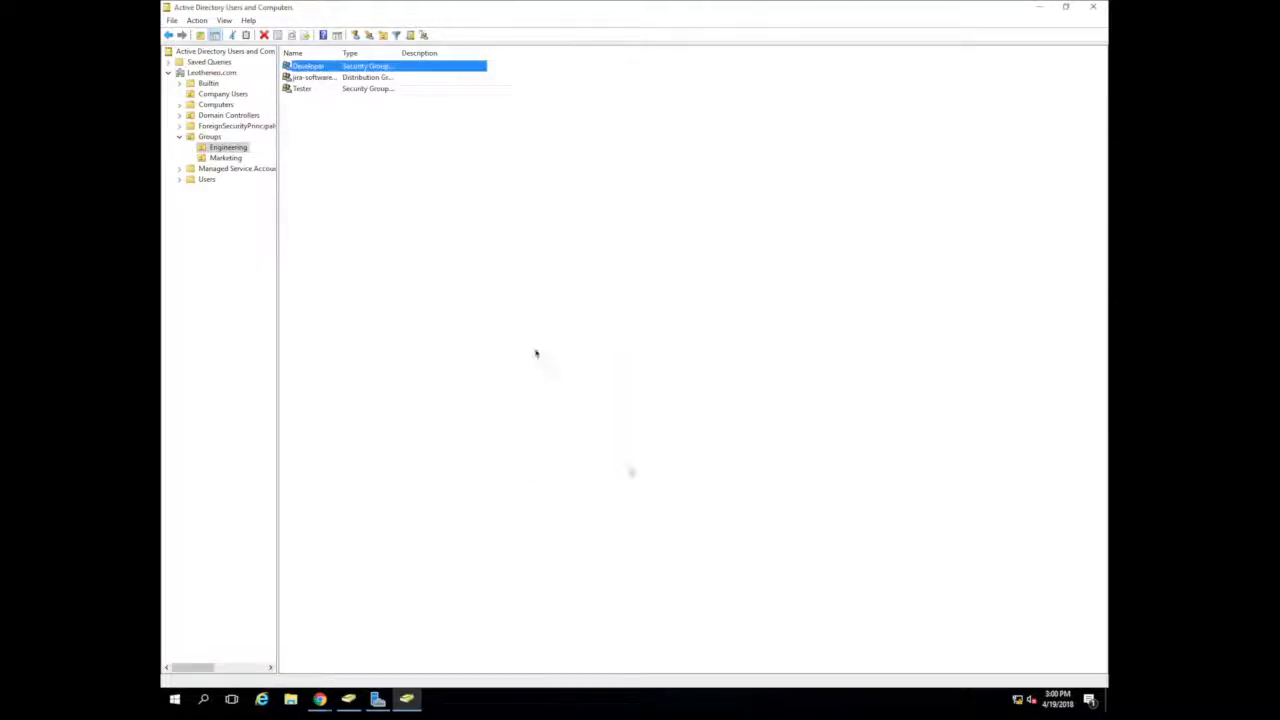
{"action": "double_click", "coordinate": [304, 90]}
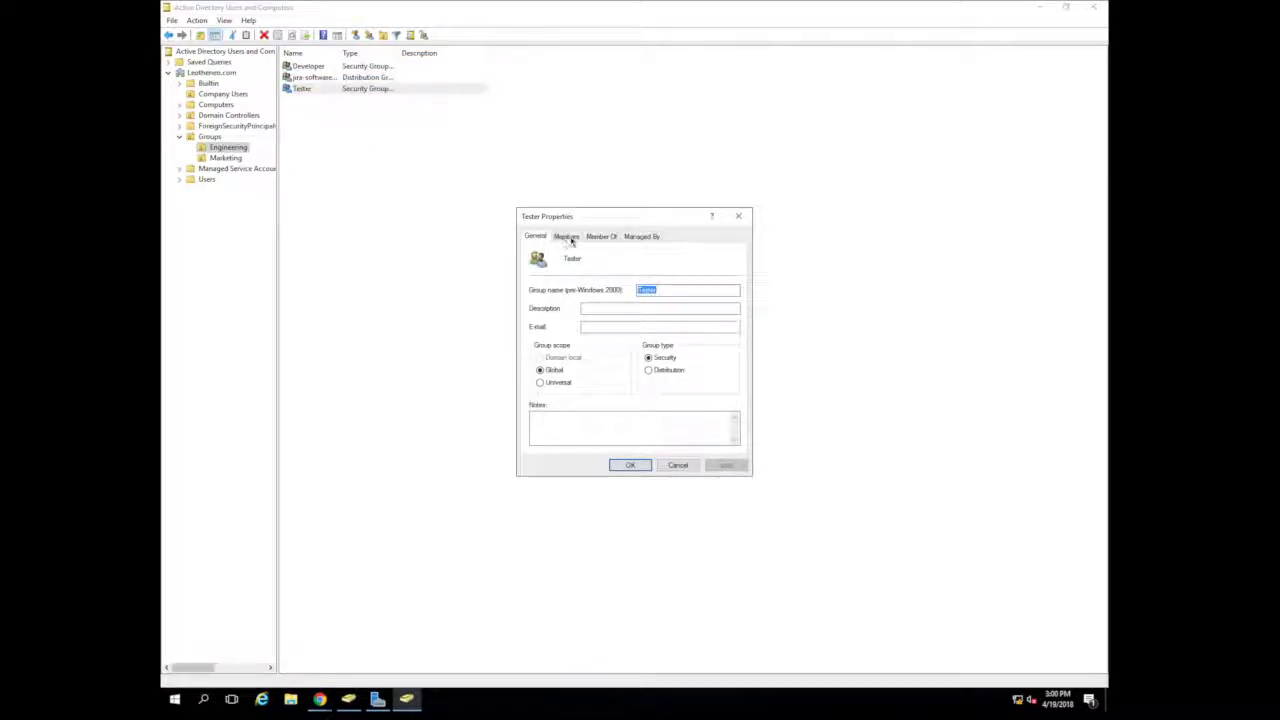
{"action": "left_click", "coordinate": [567, 237]}
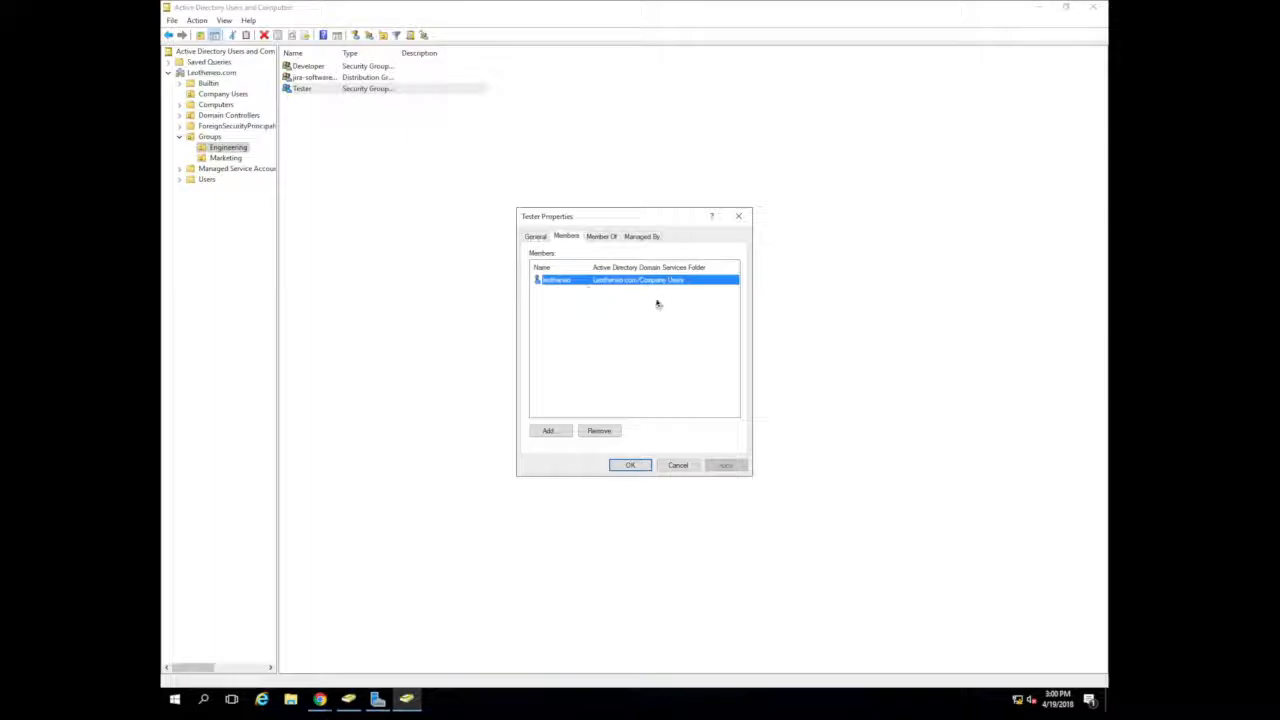
{"action": "left_click", "coordinate": [630, 465]}
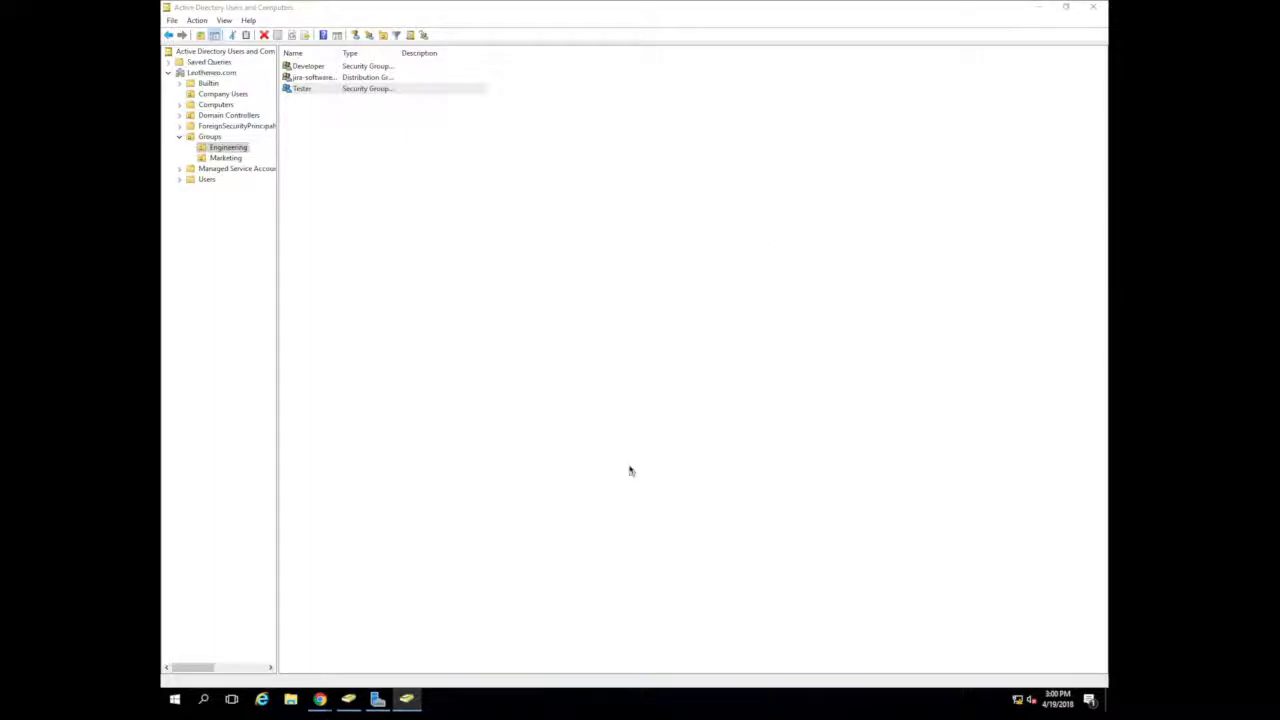
Step: Review the Marketing Manager group's members in the Marketing OU, then minimize the window
{"action": "left_click", "coordinate": [226, 158]}
{"action": "double_click", "coordinate": [305, 66]}
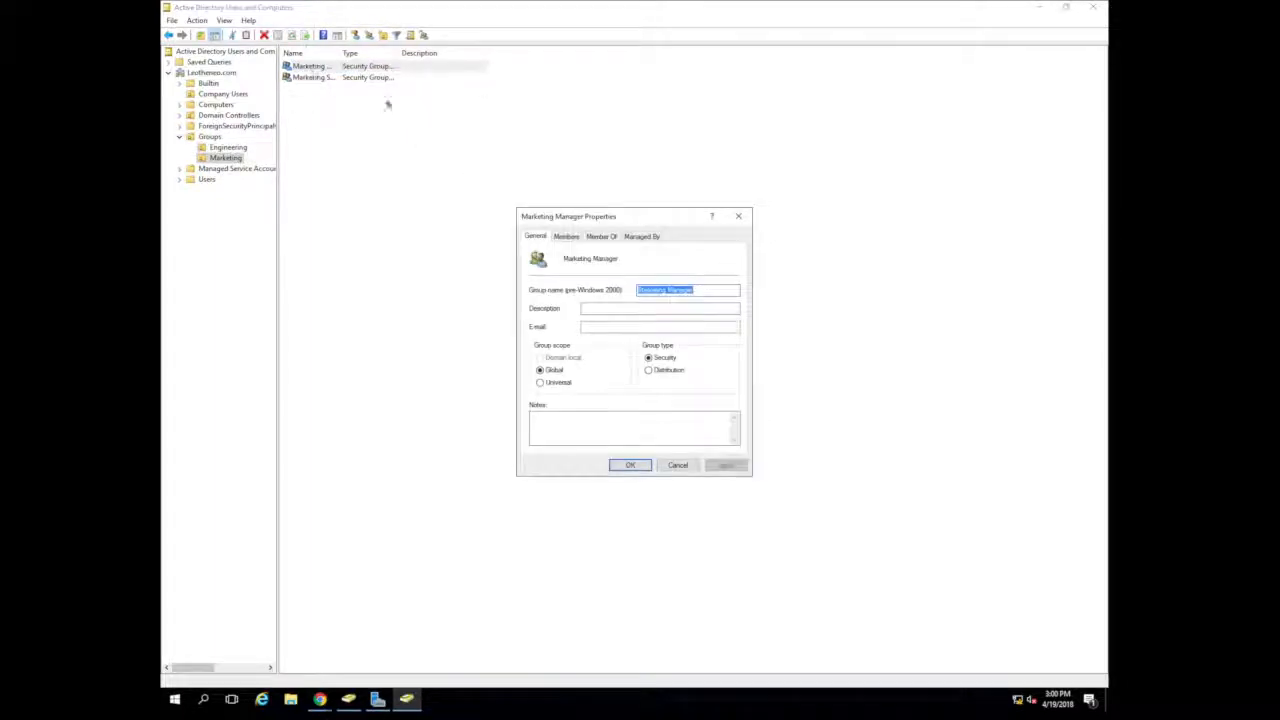
{"action": "left_click", "coordinate": [566, 236]}
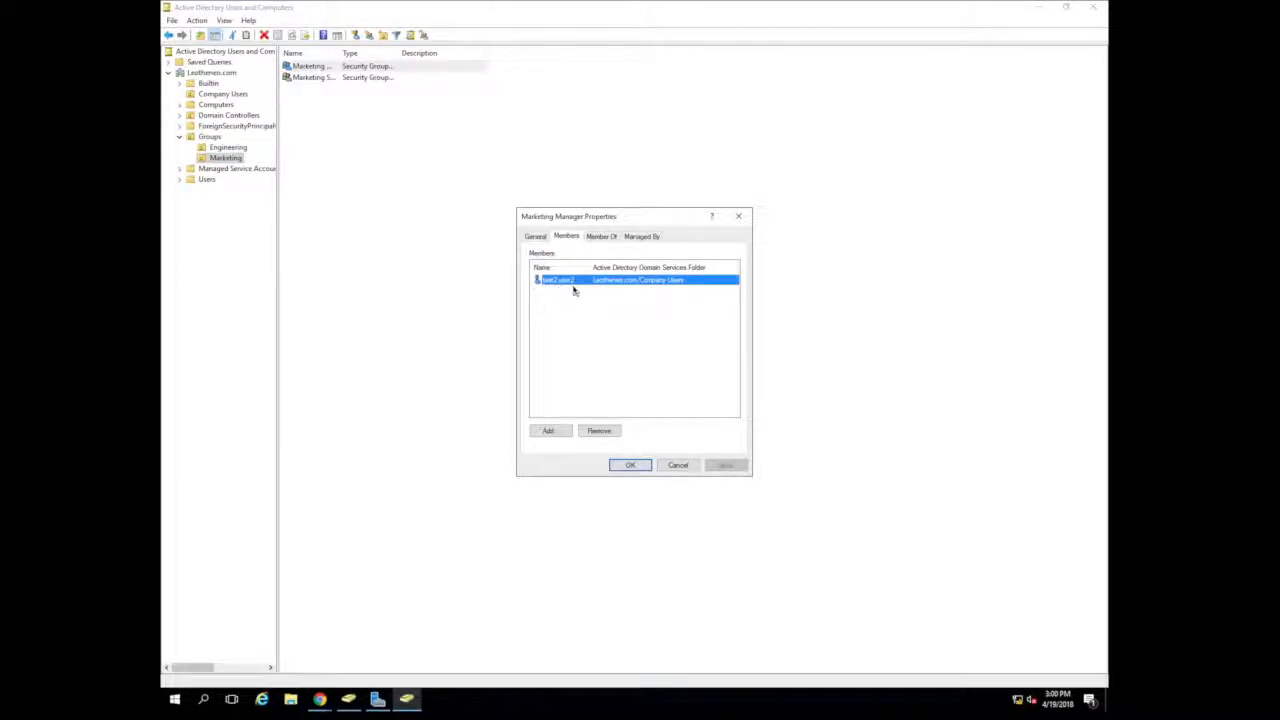
{"action": "left_click", "coordinate": [630, 467]}
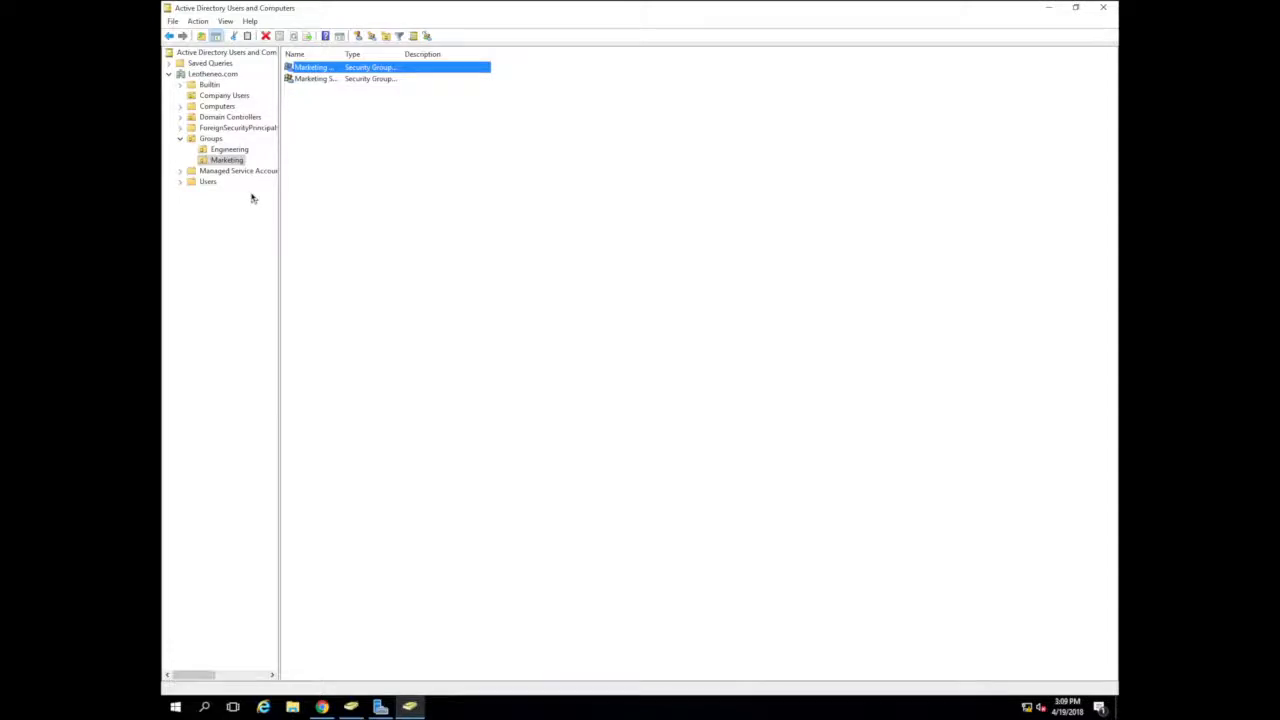
{"action": "left_click", "coordinate": [1048, 7]}
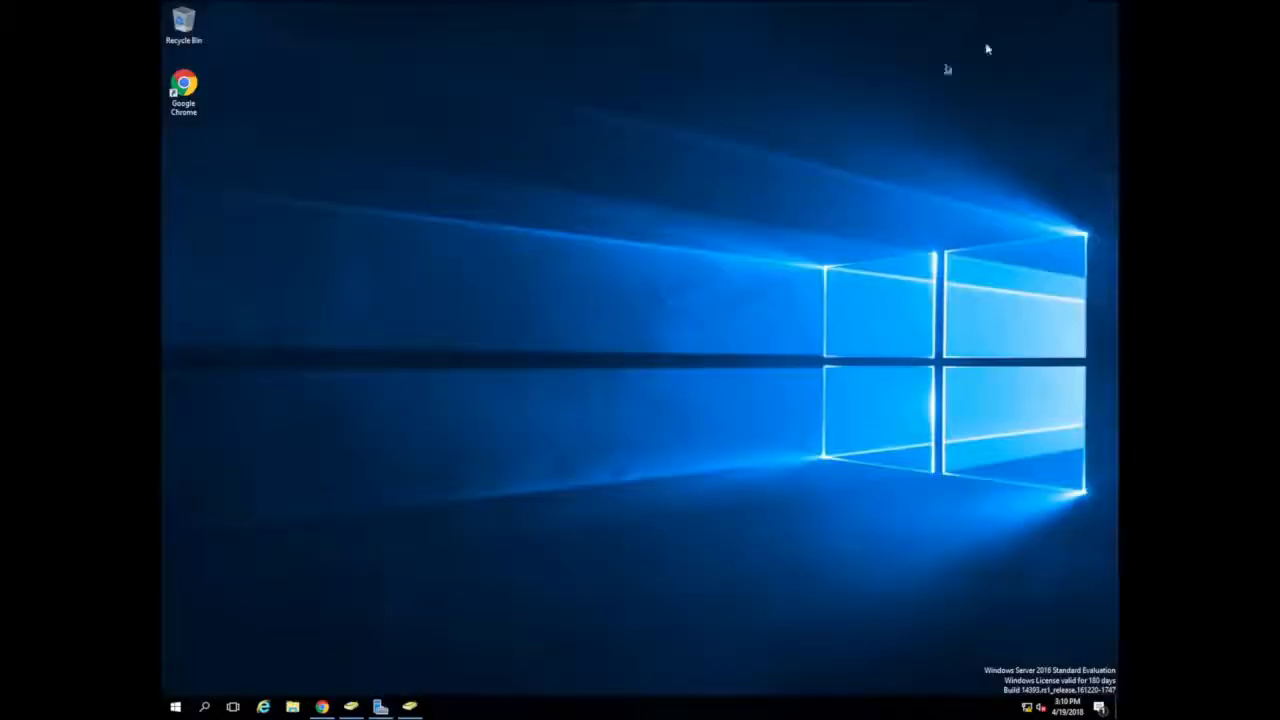
Step: Restore Chrome to JIRA's User Directories admin page
{"action": "left_click", "coordinate": [323, 707]}
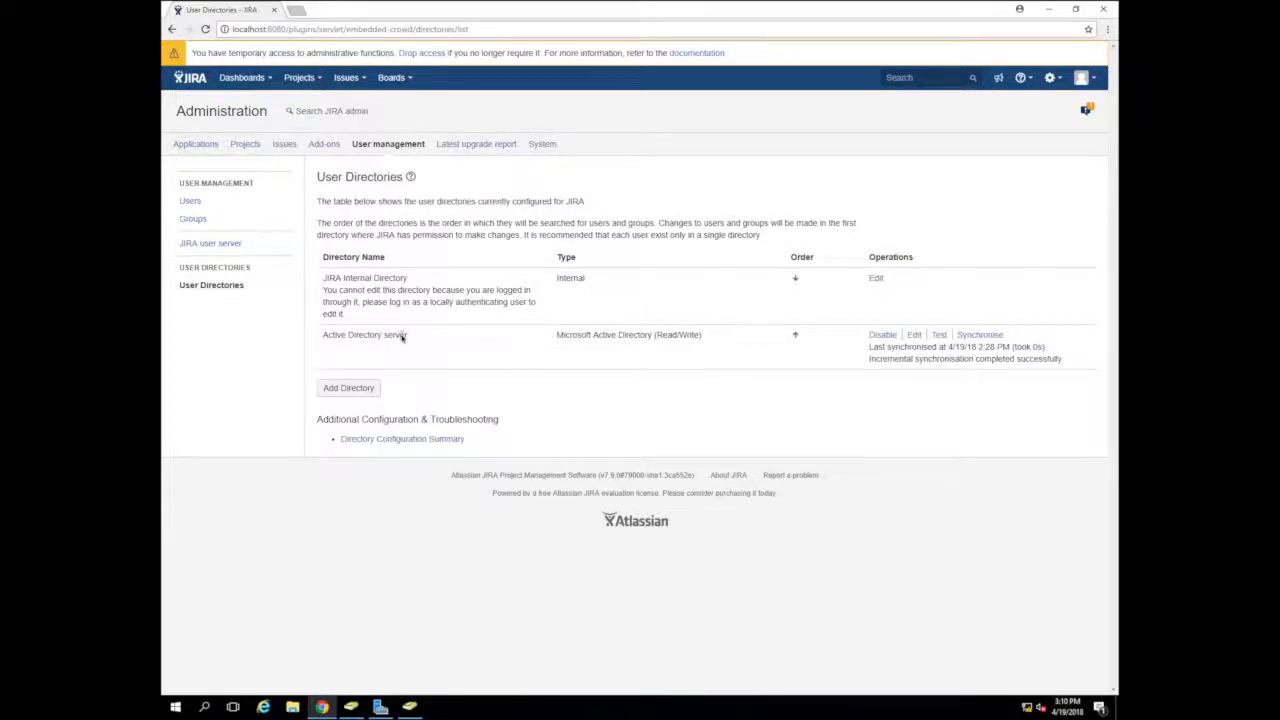
Step: Fill in the Active Directory LDAP settings (port 389, base DNs) with Read/Write, then save and test
{"action": "left_click", "coordinate": [913, 335]}
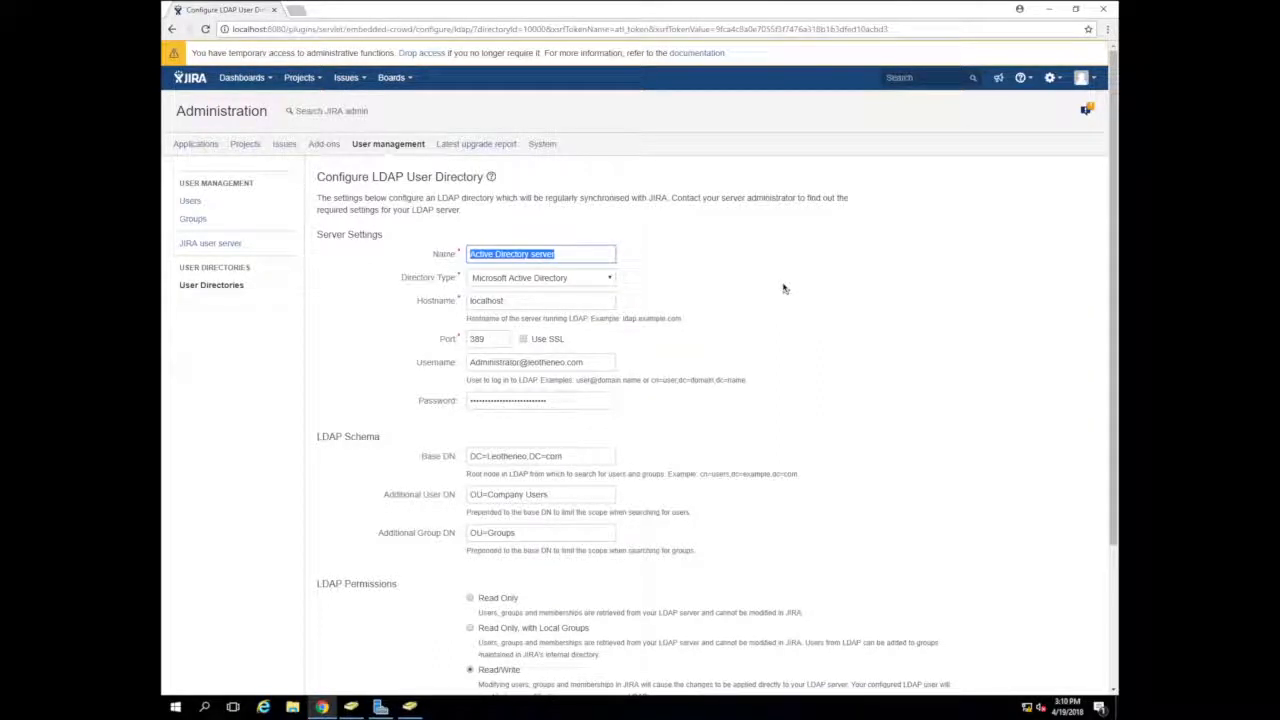
{"action": "scroll", "coordinate": [575, 285], "scroll_direction": "down", "scroll_amount": 2}
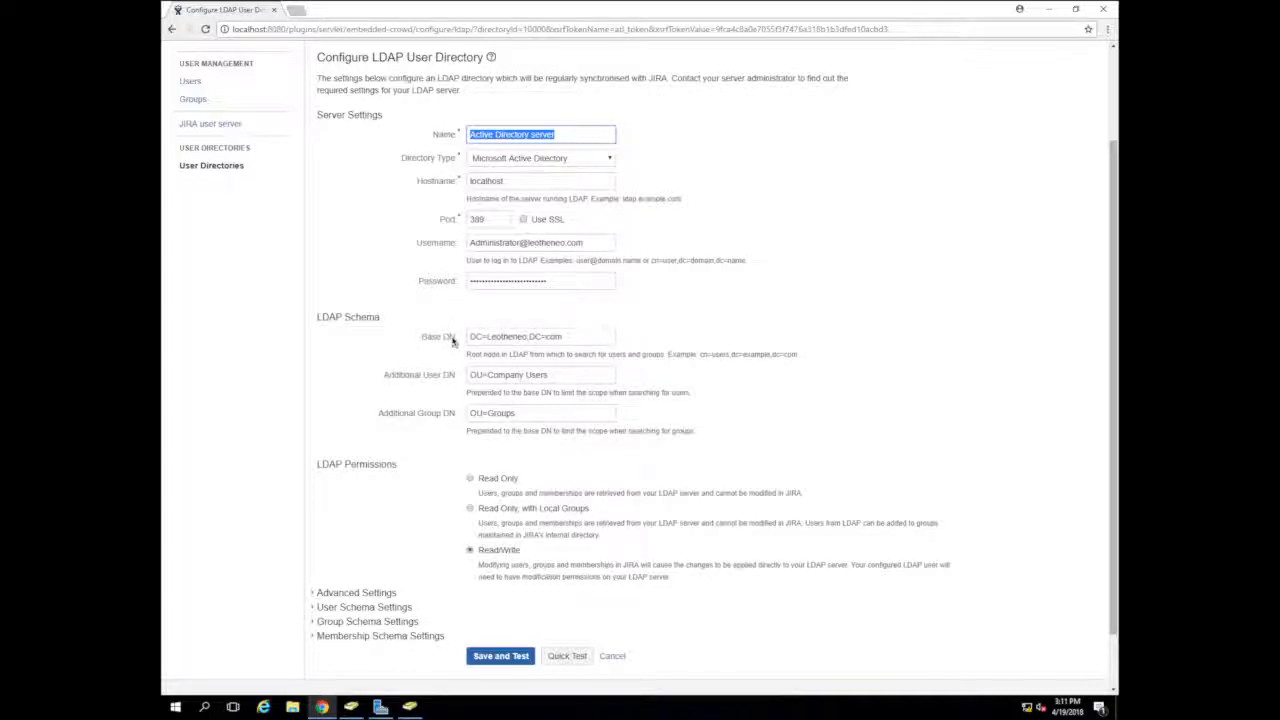
{"action": "left_click", "coordinate": [380, 707]}
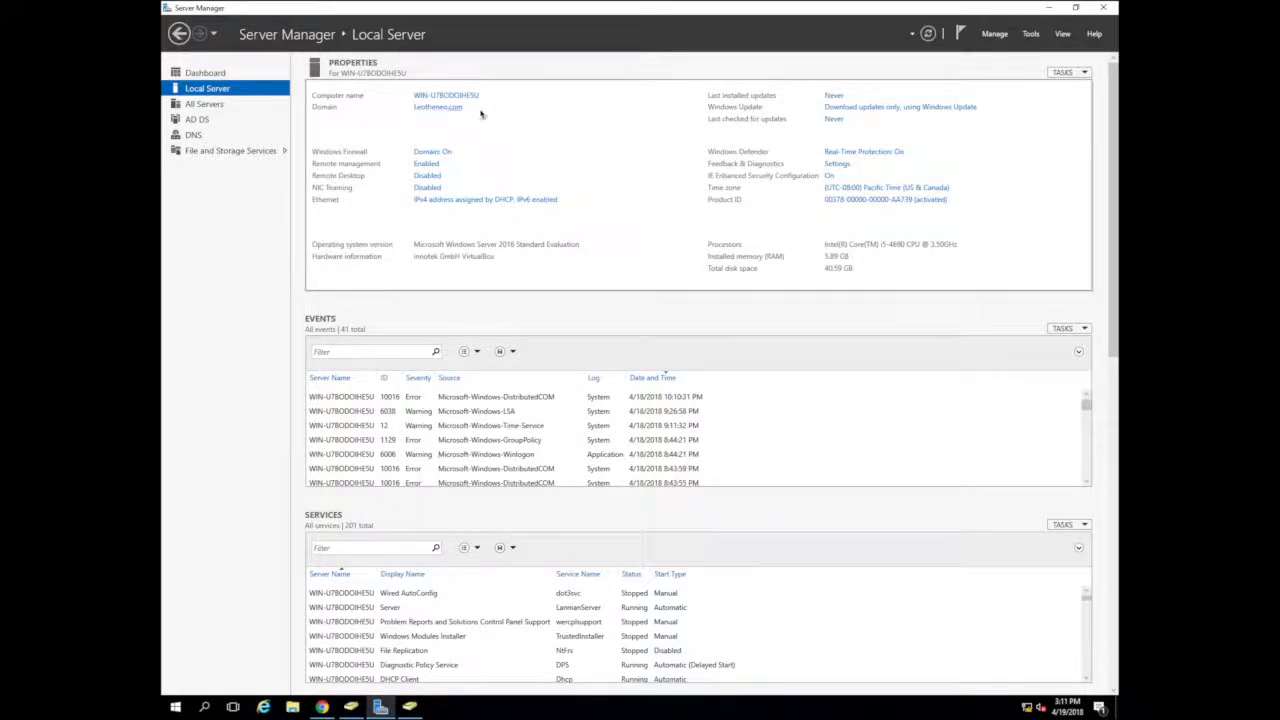
{"action": "left_click", "coordinate": [1047, 7]}
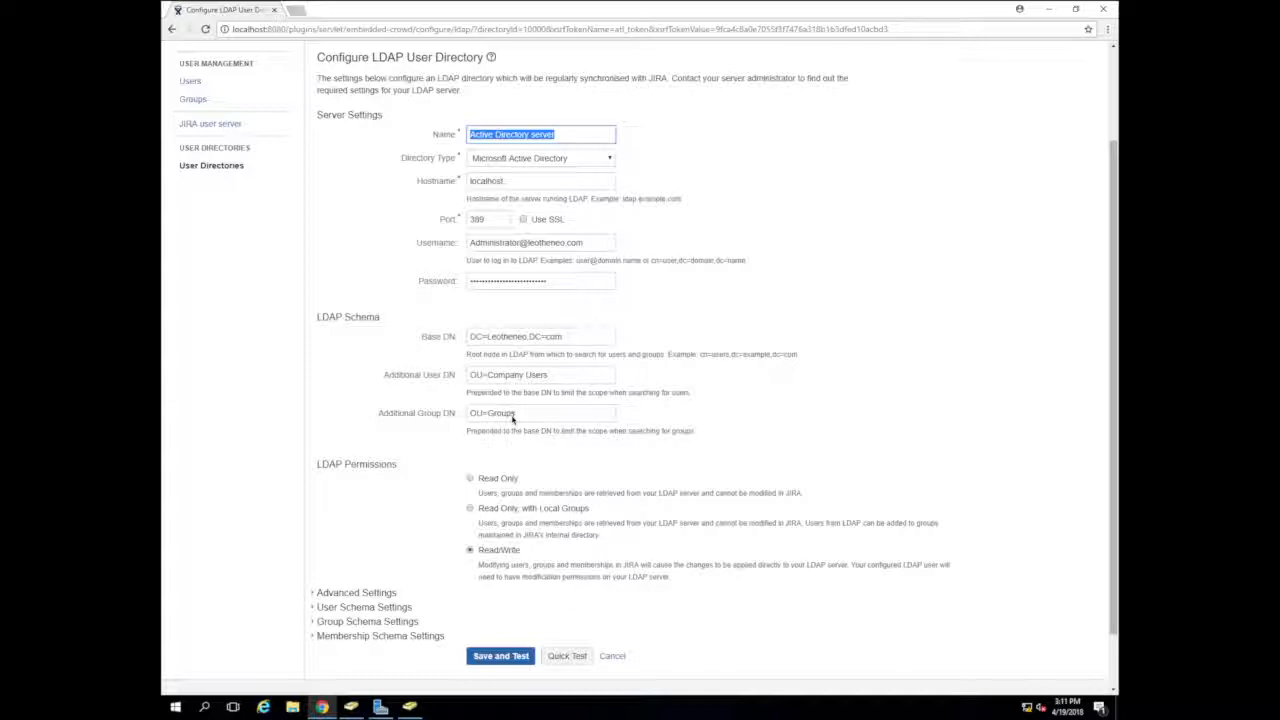
{"action": "left_click", "coordinate": [516, 657]}
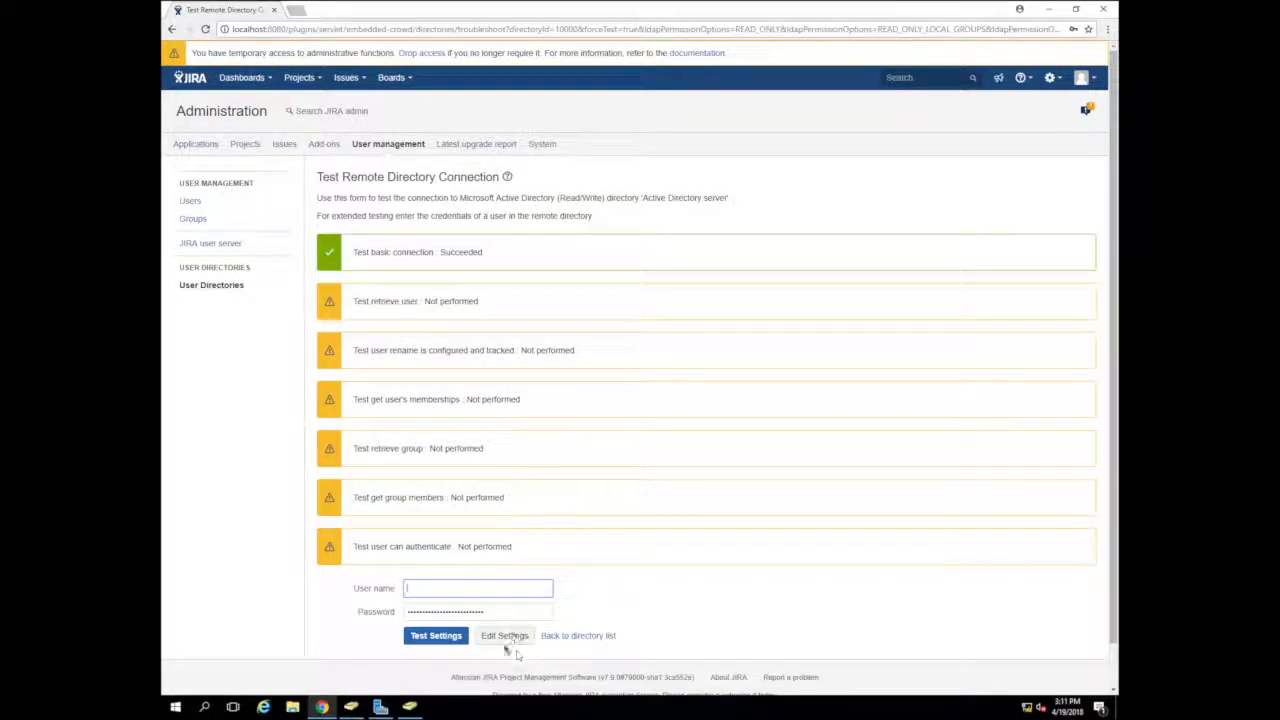
Step: Open JIRA's Users admin page showing the 4 users, including Active Directory accounts
{"action": "left_click", "coordinate": [189, 202]}
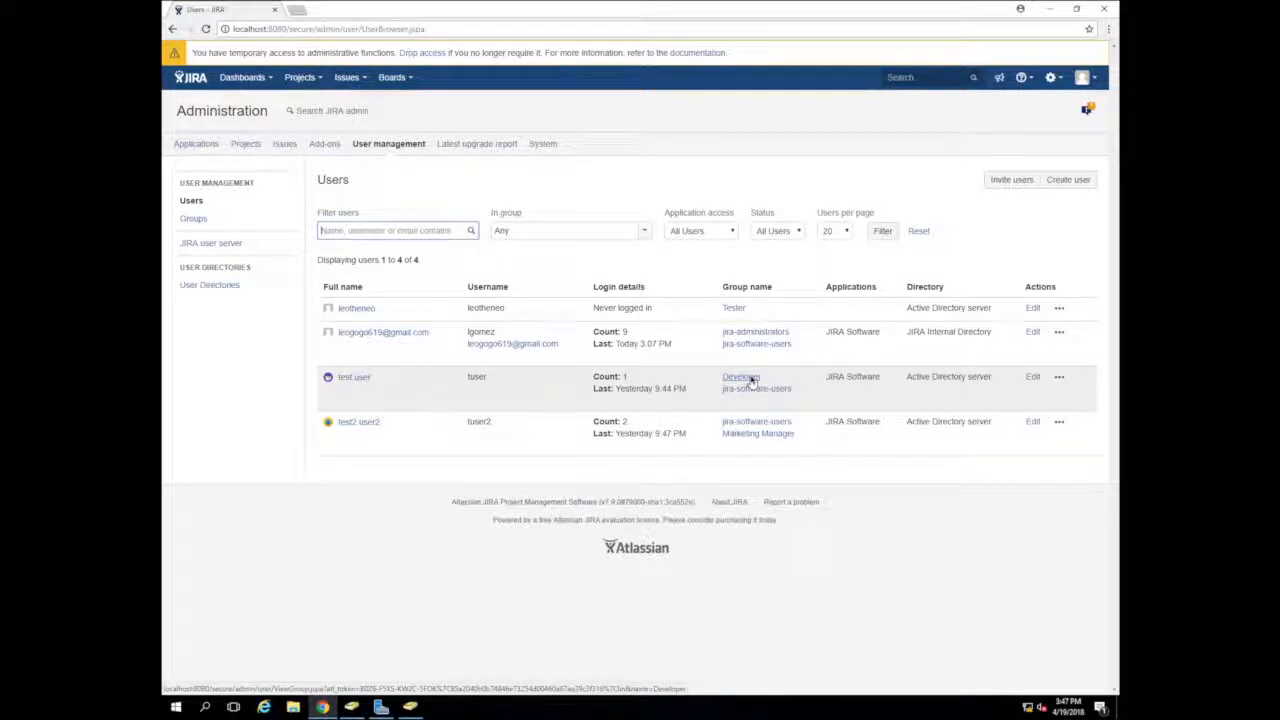
Step: Log out of the JIRA administrator account from the avatar menu
{"action": "left_click", "coordinate": [1082, 77]}
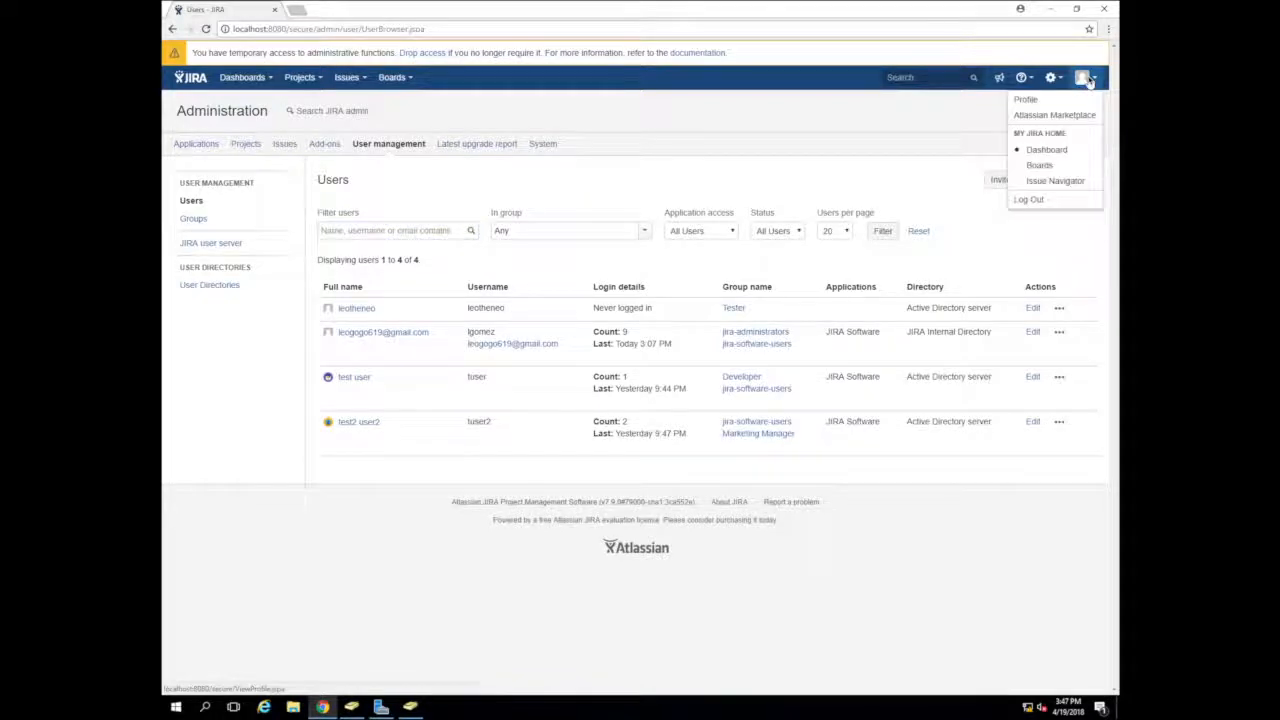
{"action": "left_click", "coordinate": [1045, 201]}
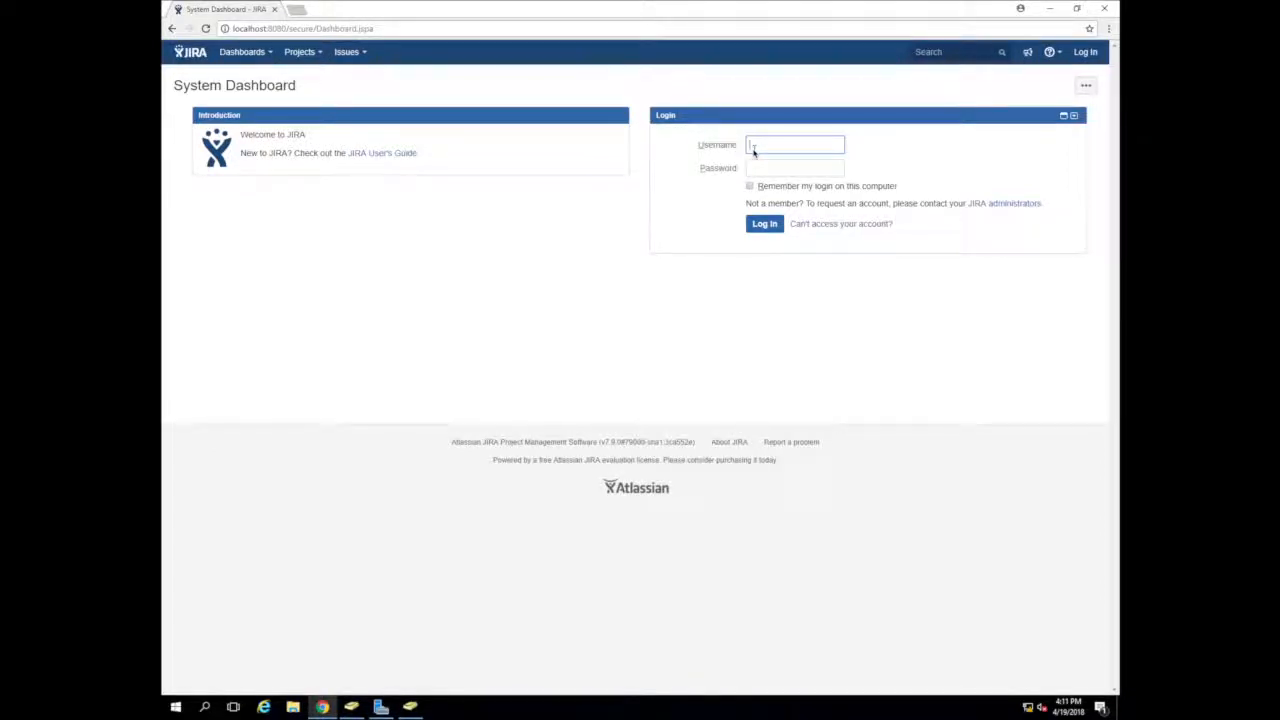
Step: Attempt a login in the Login gadget with a first username and password, which fails
{"action": "type", "text": "leothemep"}
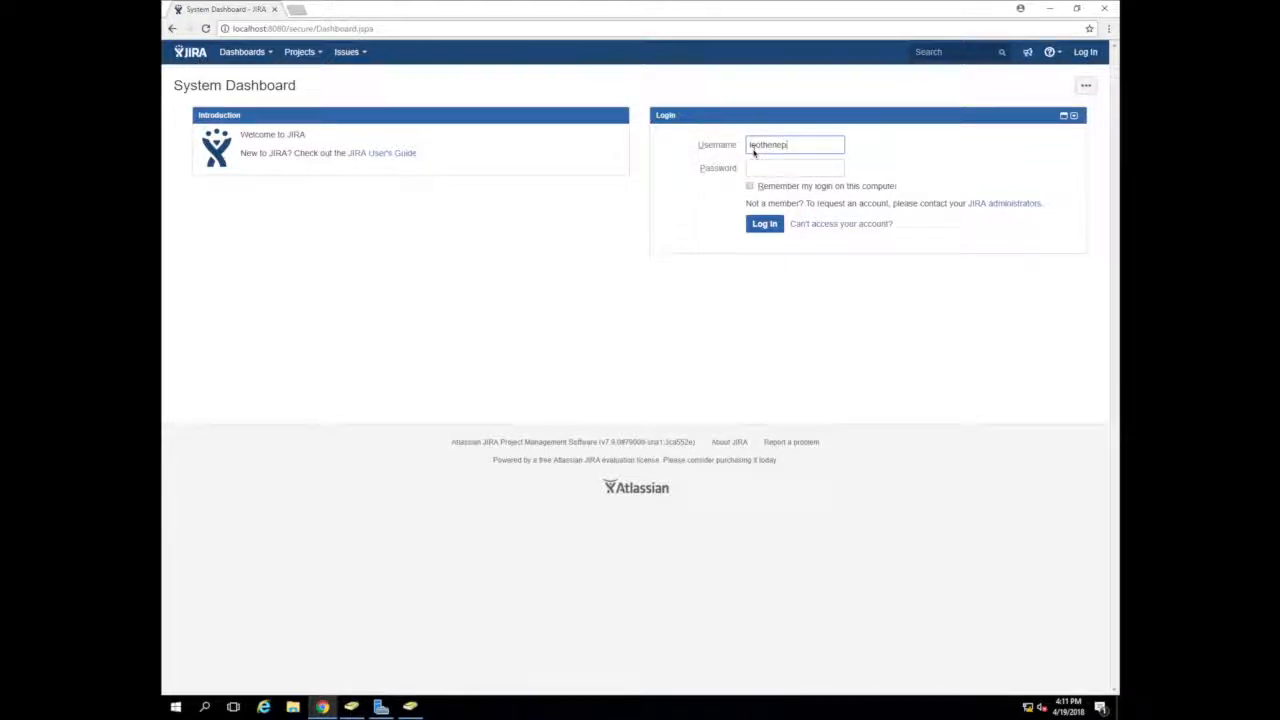
{"action": "key", "text": "BackSpace"}
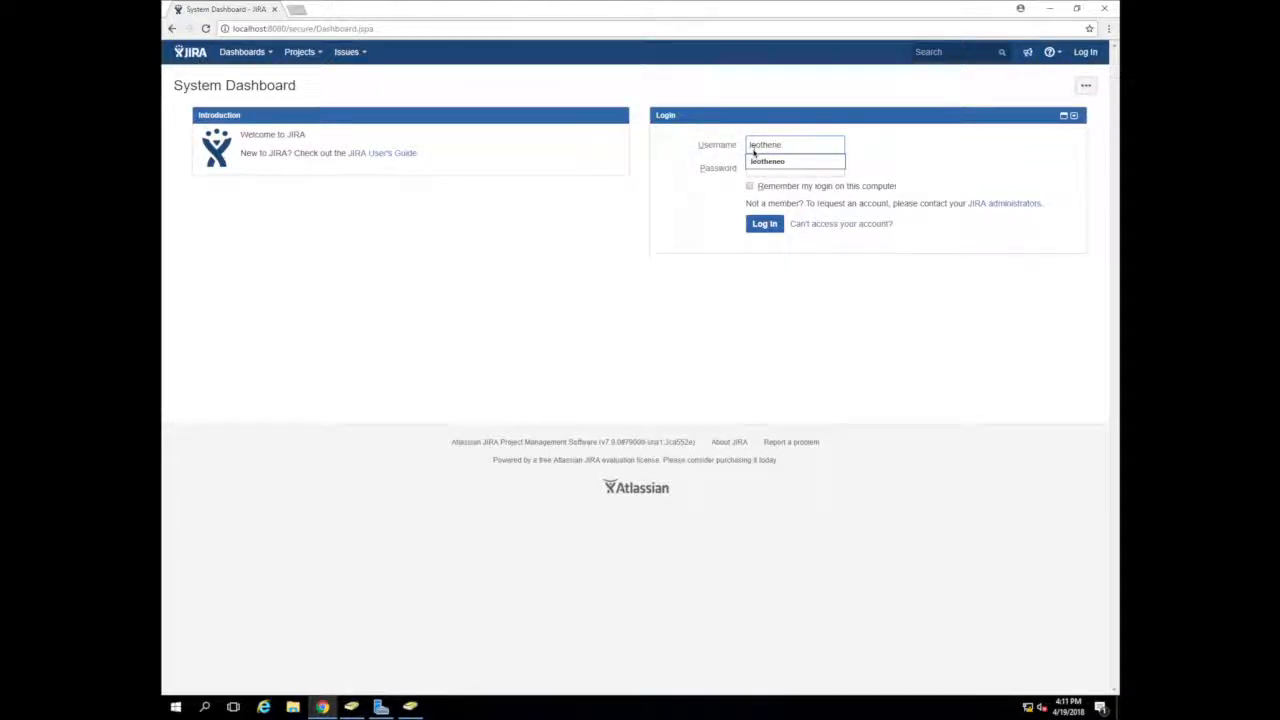
{"action": "type", "text": "o"}
{"action": "key", "text": "Tab"}
{"action": "type", "text": "***"}
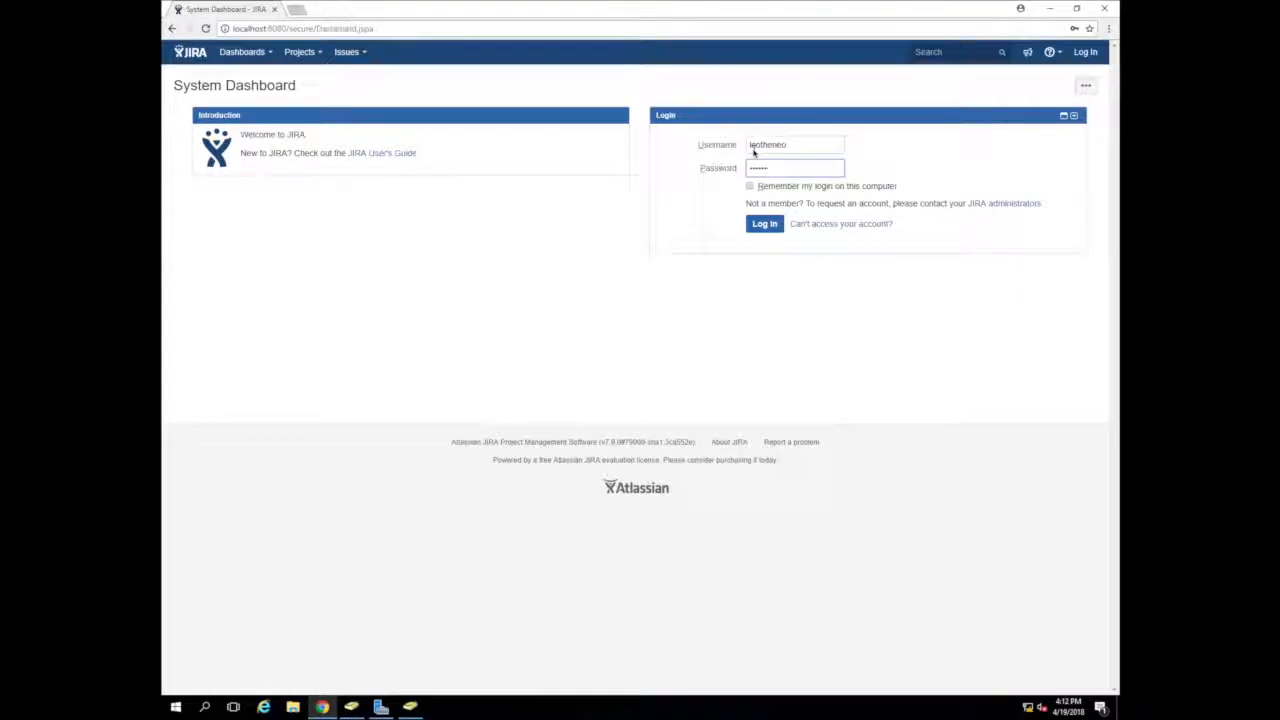
{"action": "key", "text": "Return"}
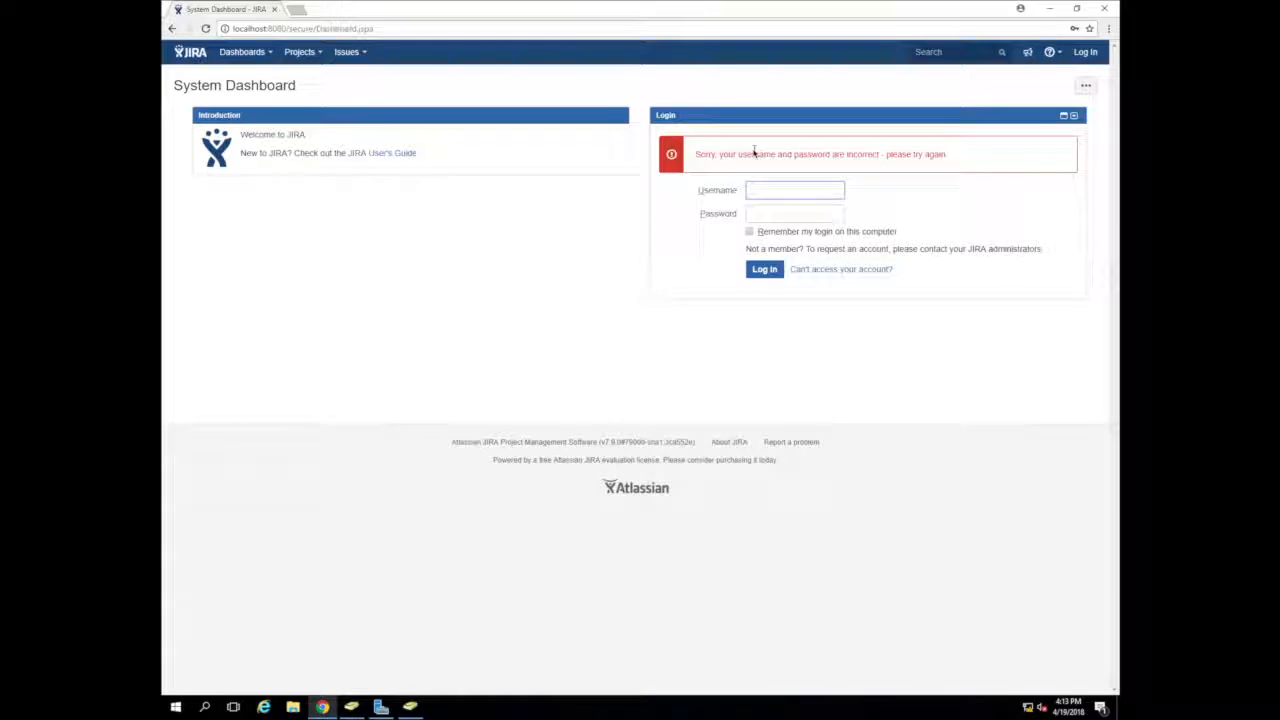
Step: Sign in with the Active Directory test user's username and password
{"action": "type", "text": "tu"}
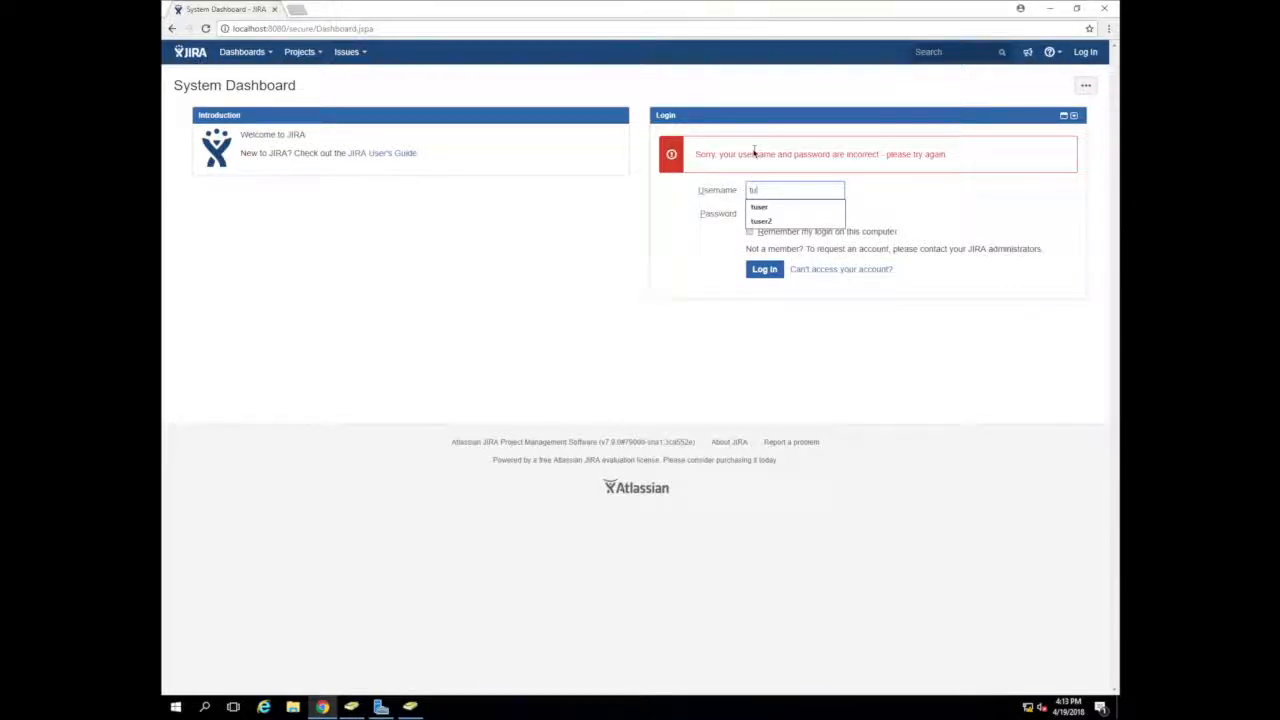
{"action": "type", "text": "ser"}
{"action": "key", "text": "Tab"}
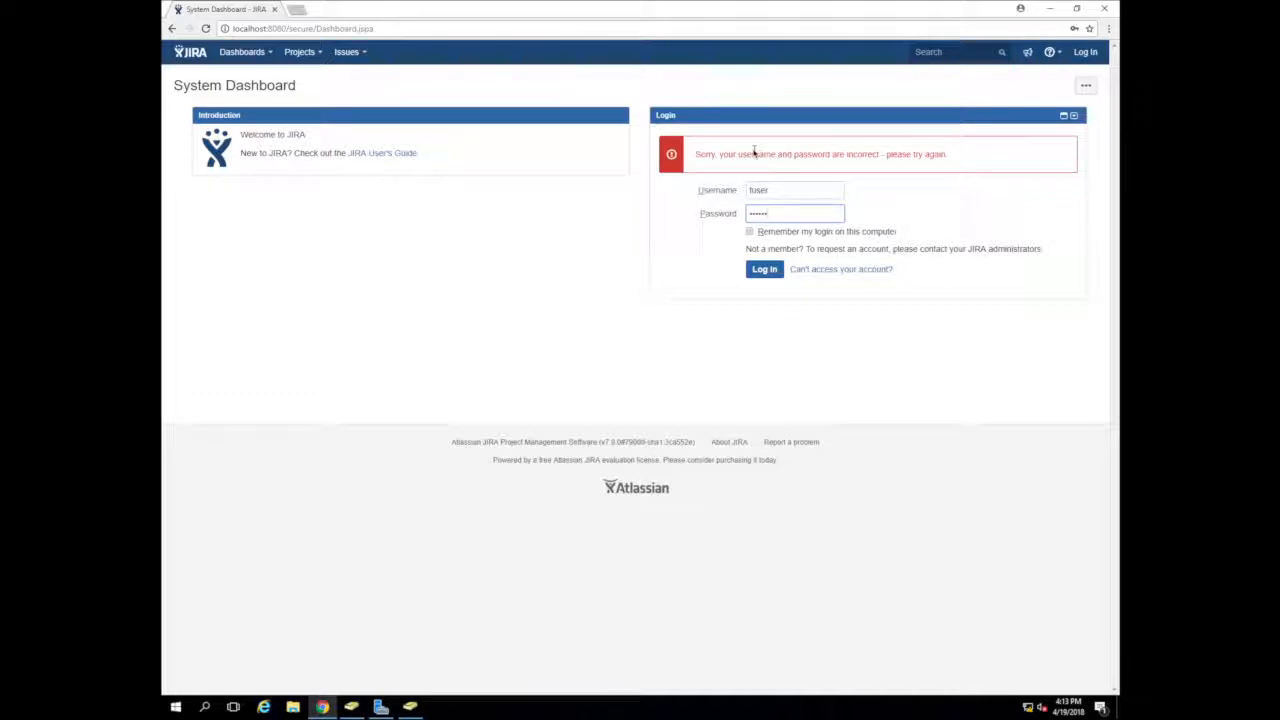
{"action": "type", "text": "***********"}
{"action": "key", "text": "Return"}
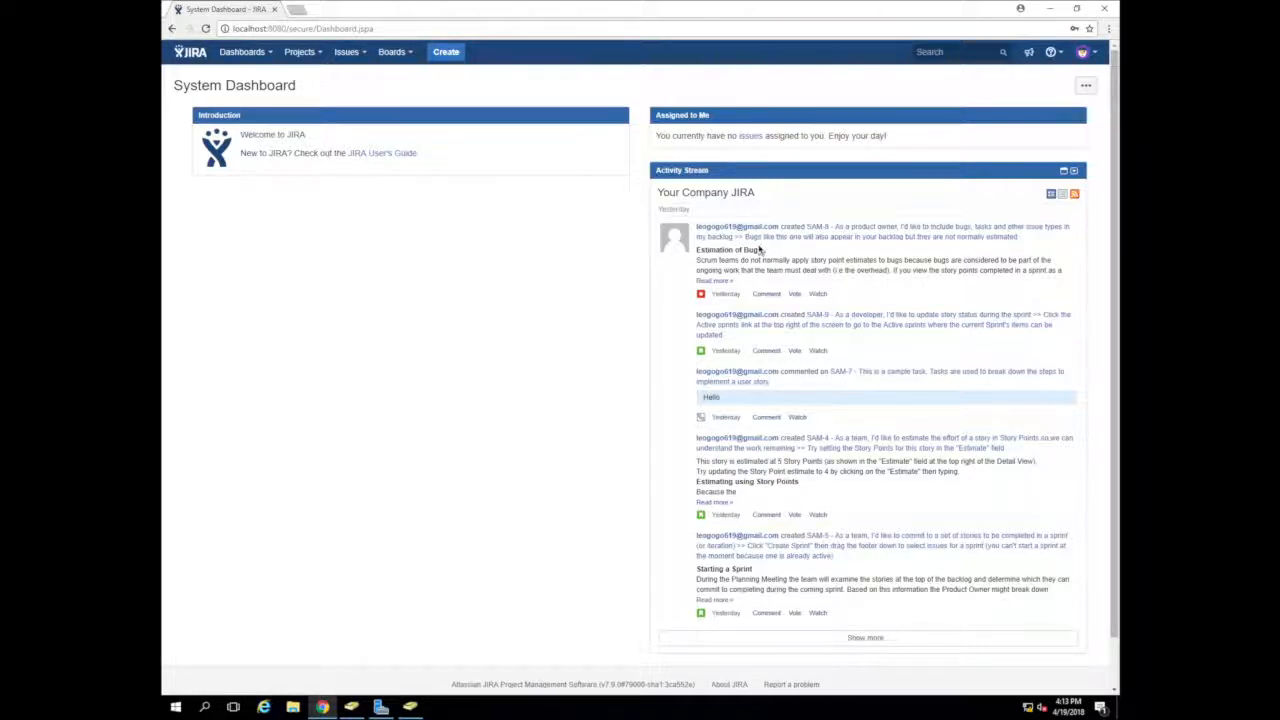
Step: Open the Sample (SAM) board, check SAM-11's actions menu, then log out
{"action": "left_click", "coordinate": [311, 57]}
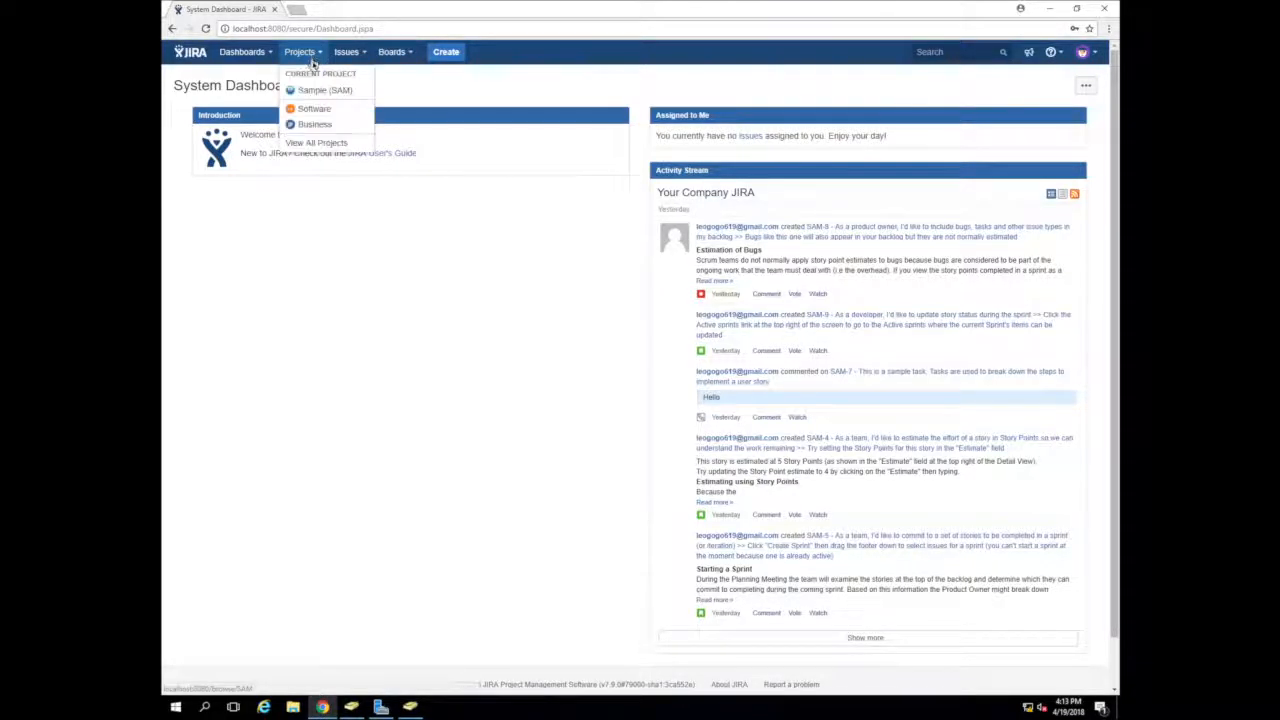
{"action": "left_click", "coordinate": [318, 90]}
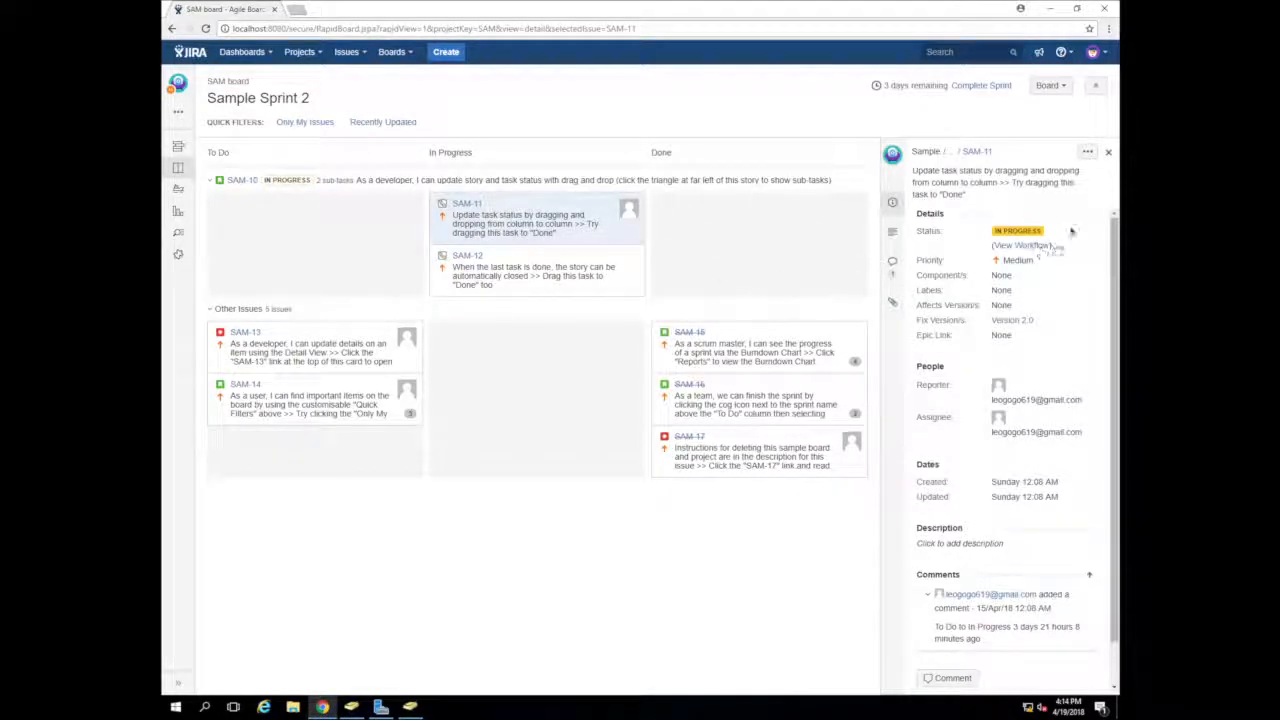
{"action": "left_click", "coordinate": [1087, 152]}
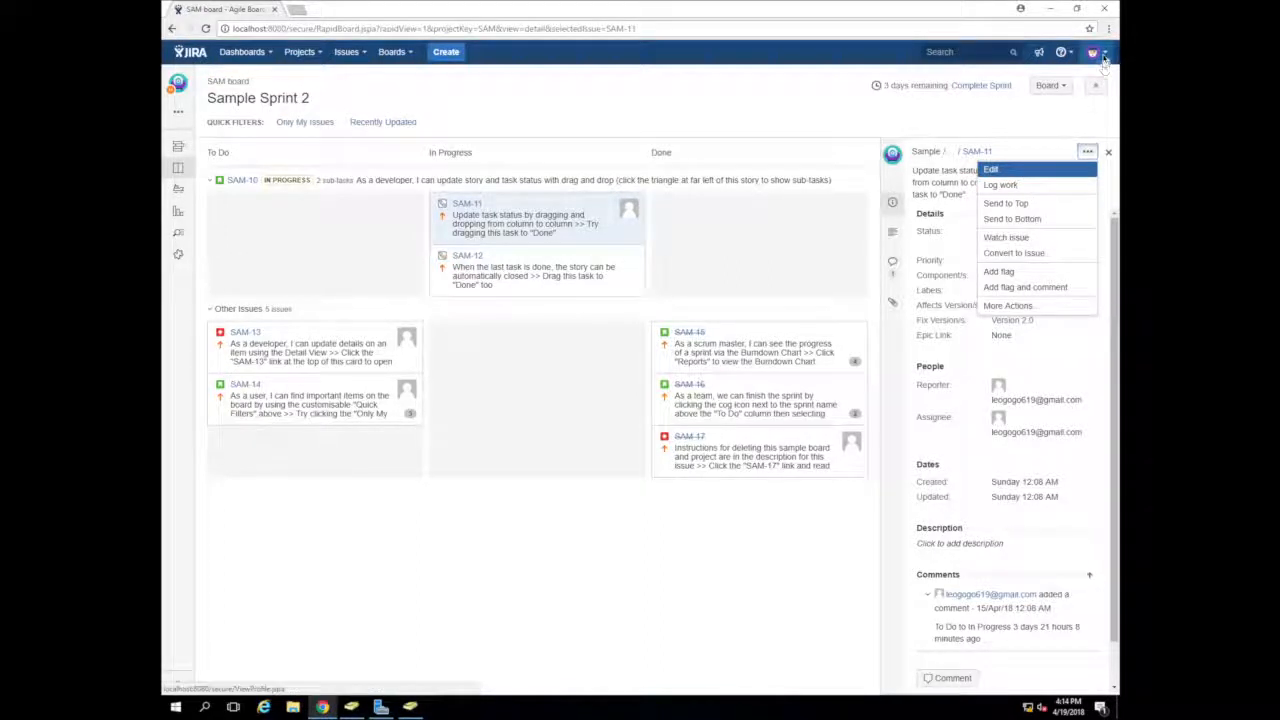
{"action": "left_click", "coordinate": [1102, 57]}
{"action": "left_click", "coordinate": [1064, 176]}
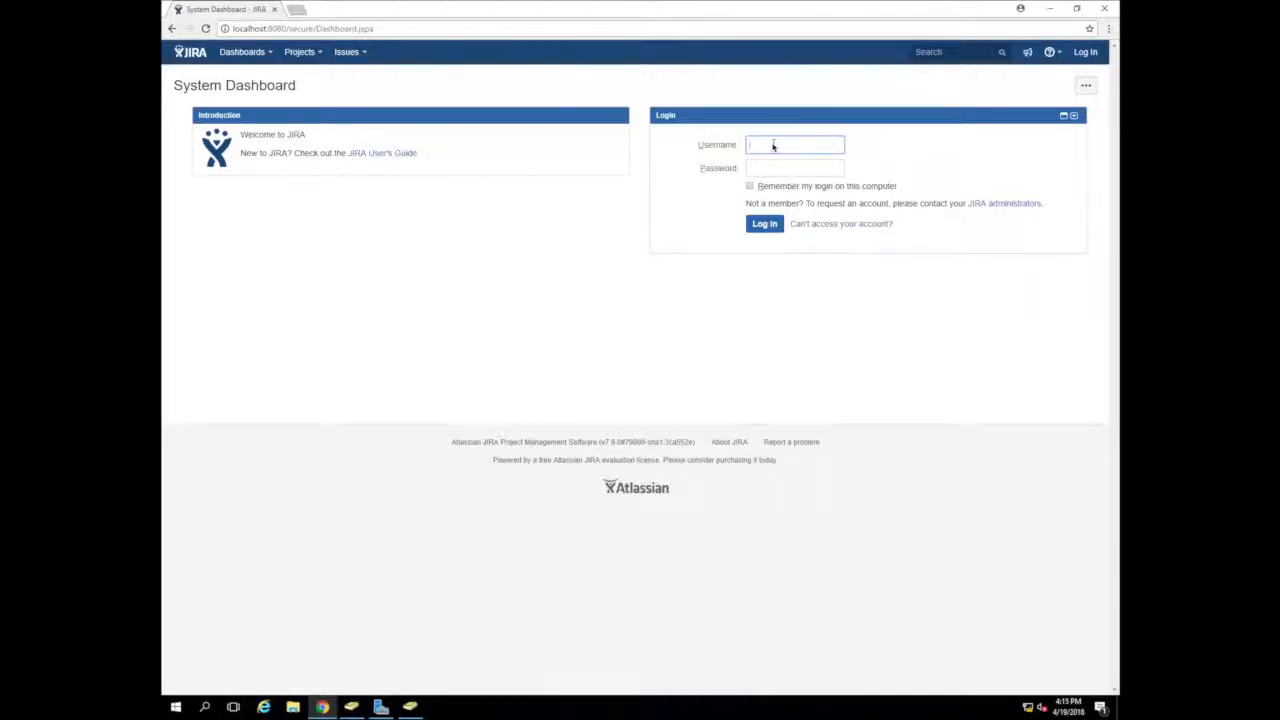
Step: Sign in with the second Active Directory user's username and password
{"action": "type", "text": "tuser"}
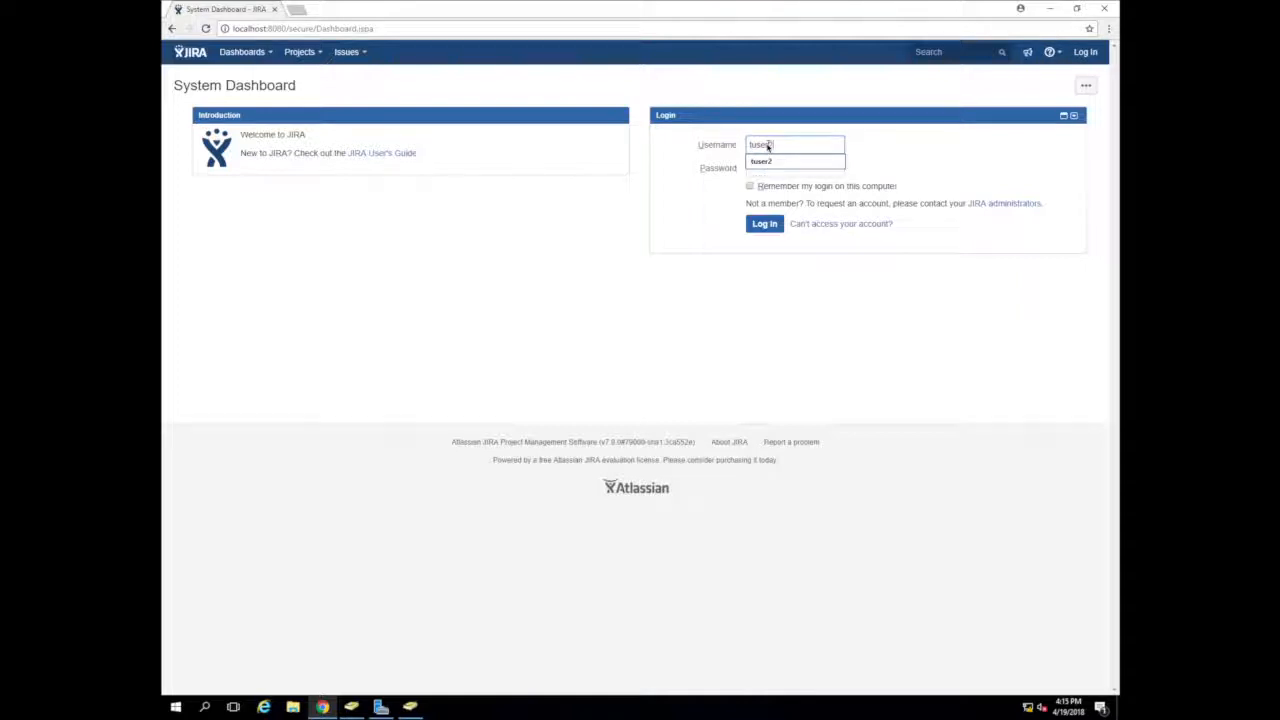
{"action": "key", "text": "Tab"}
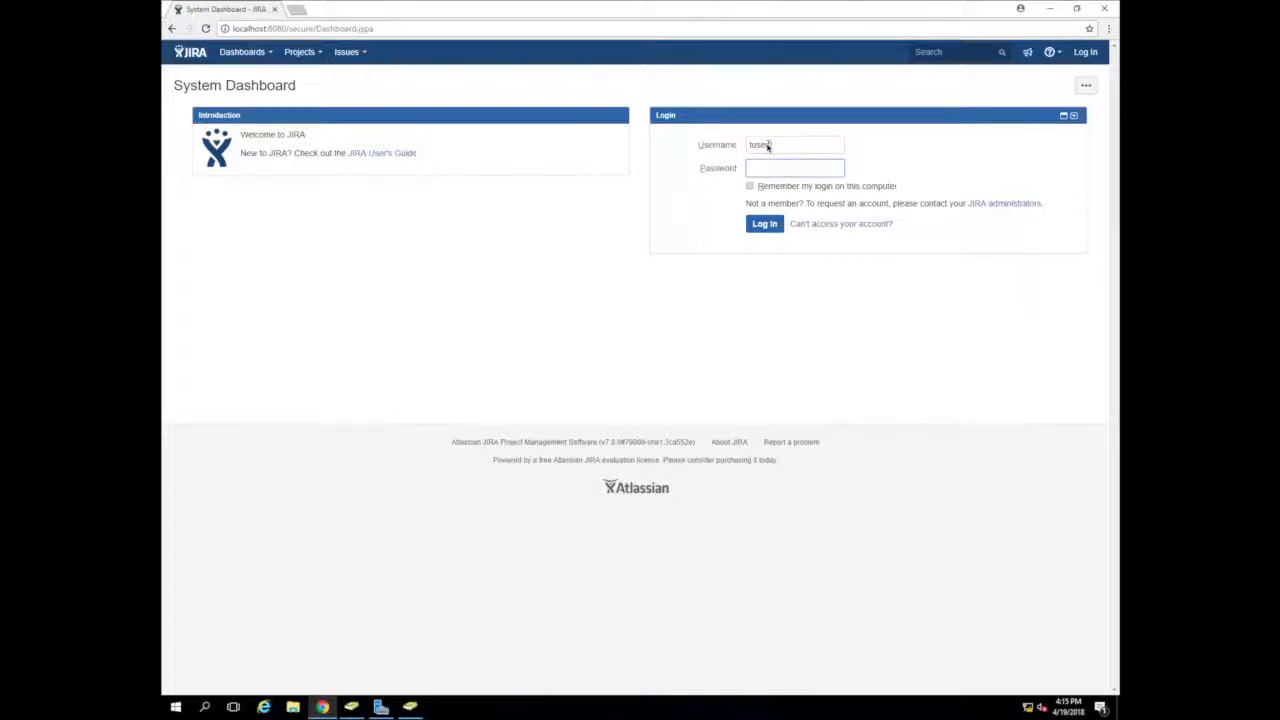
{"action": "type", "text": "•••••••••••"}
{"action": "key", "text": "Return"}
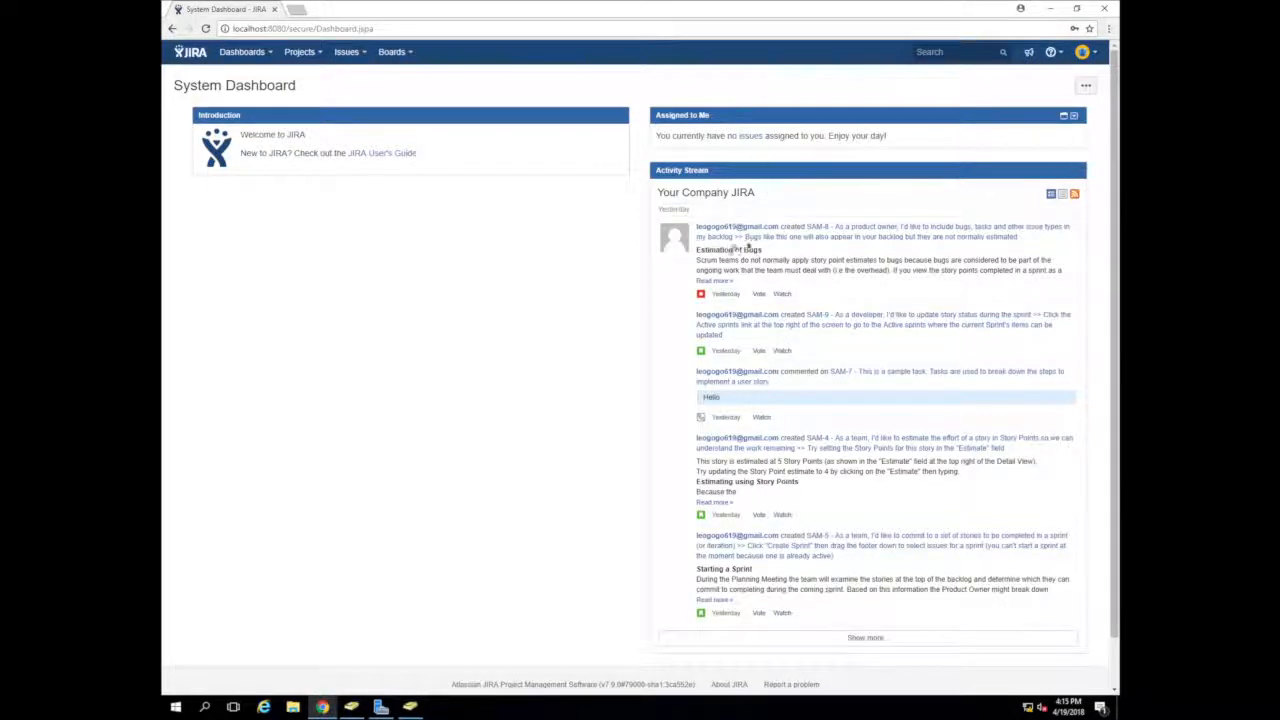
Step: Open the Sample (SAM) project board and check the actions available on SAM-11
{"action": "left_click", "coordinate": [303, 51]}
{"action": "left_click", "coordinate": [321, 90]}
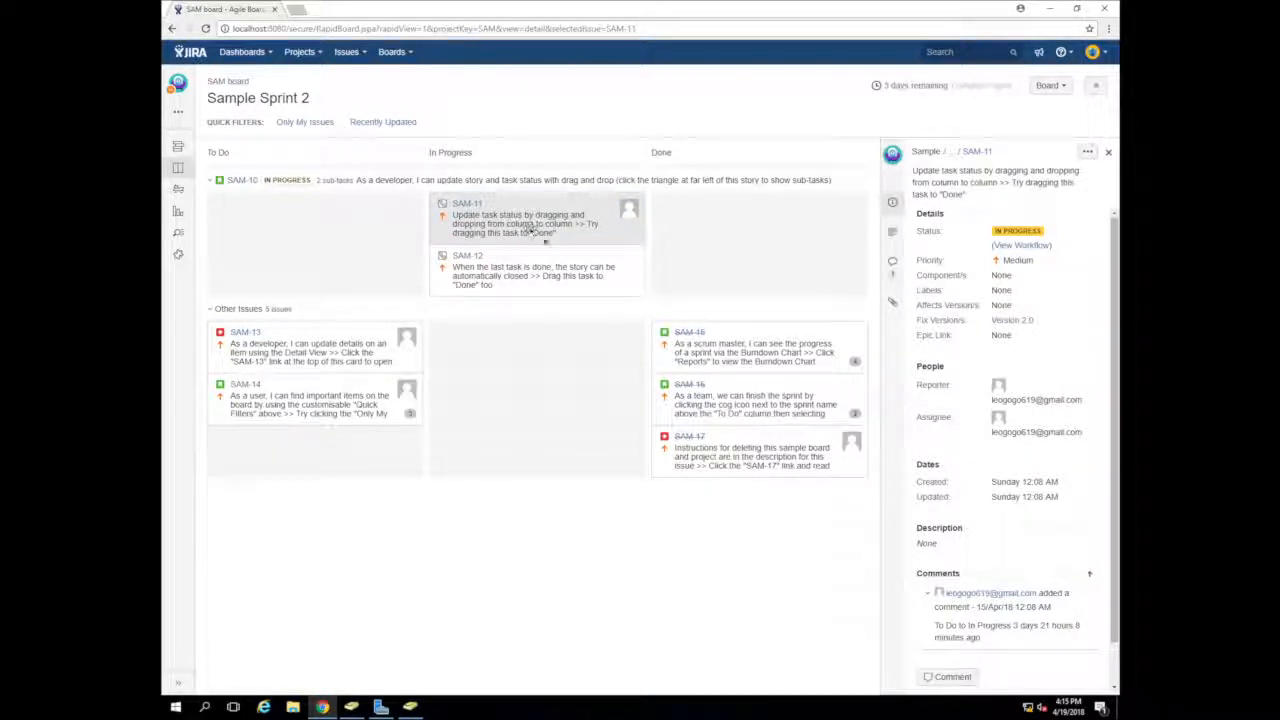
{"action": "left_click", "coordinate": [1086, 154]}
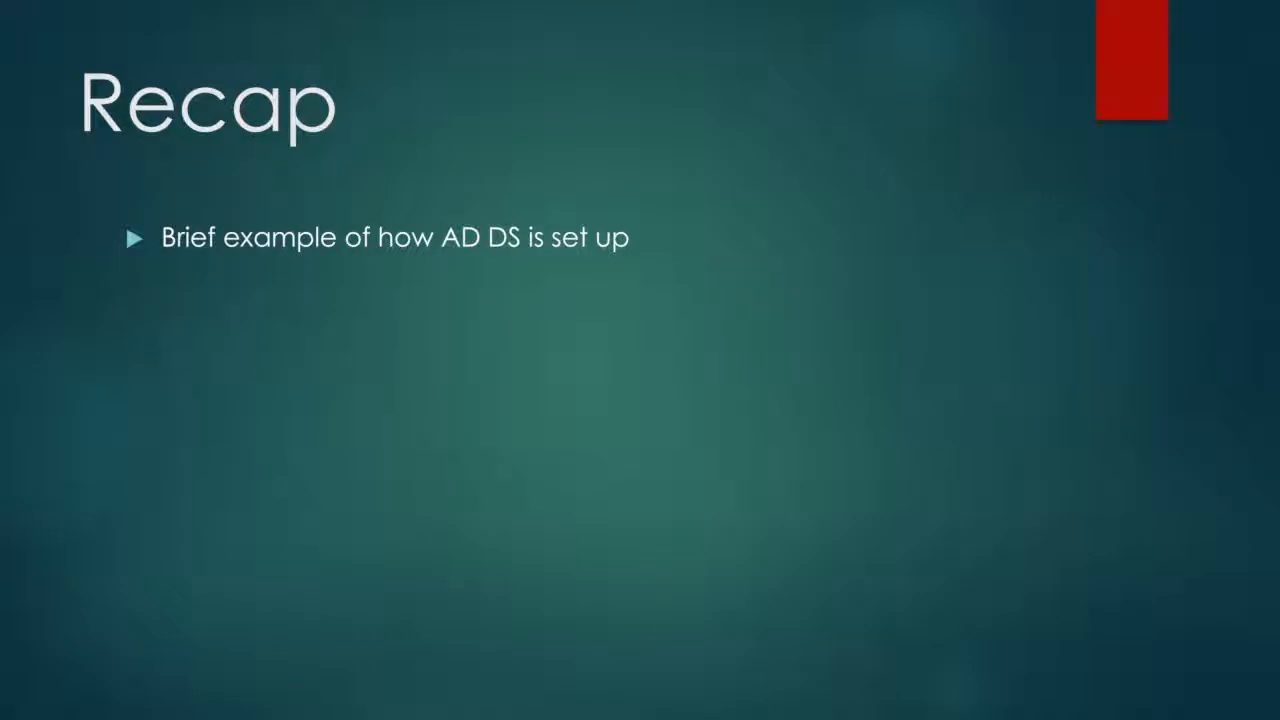
Step: Reveal the Recap points on other-service usage and the Active Directory Domain Services take-away
{"action": "key", "text": "Right"}
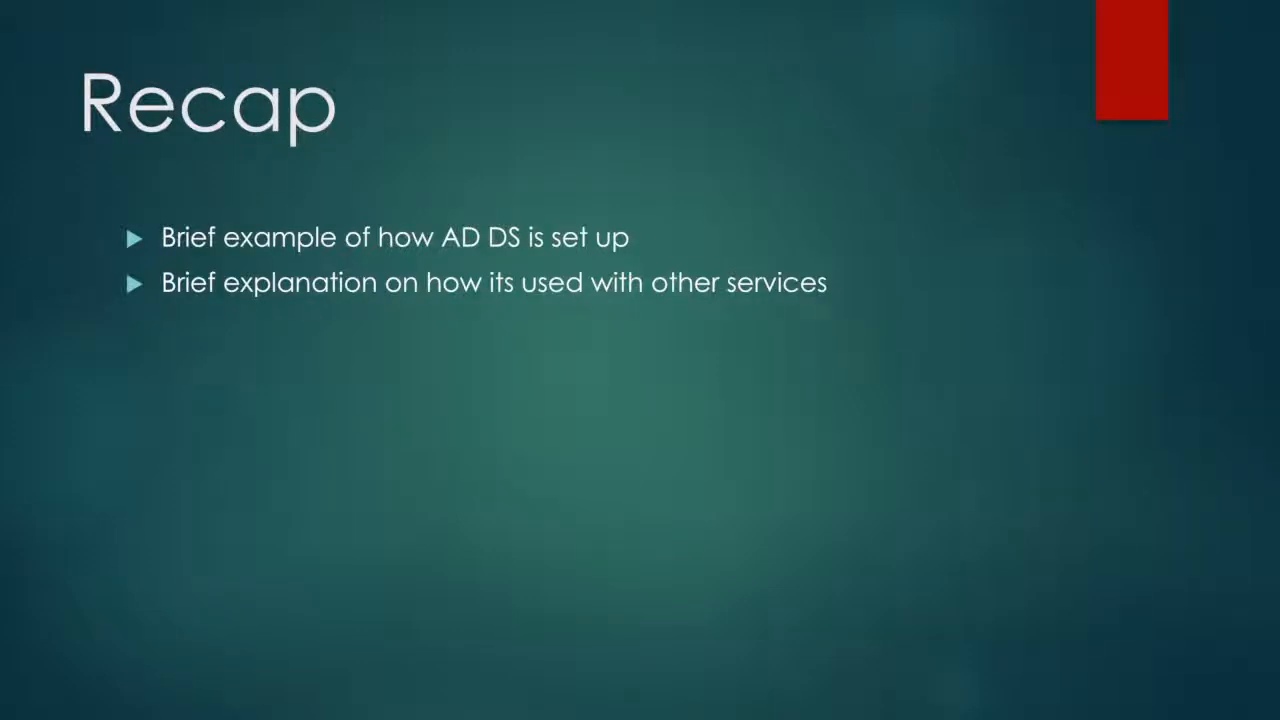
{"action": "key", "text": "Right"}
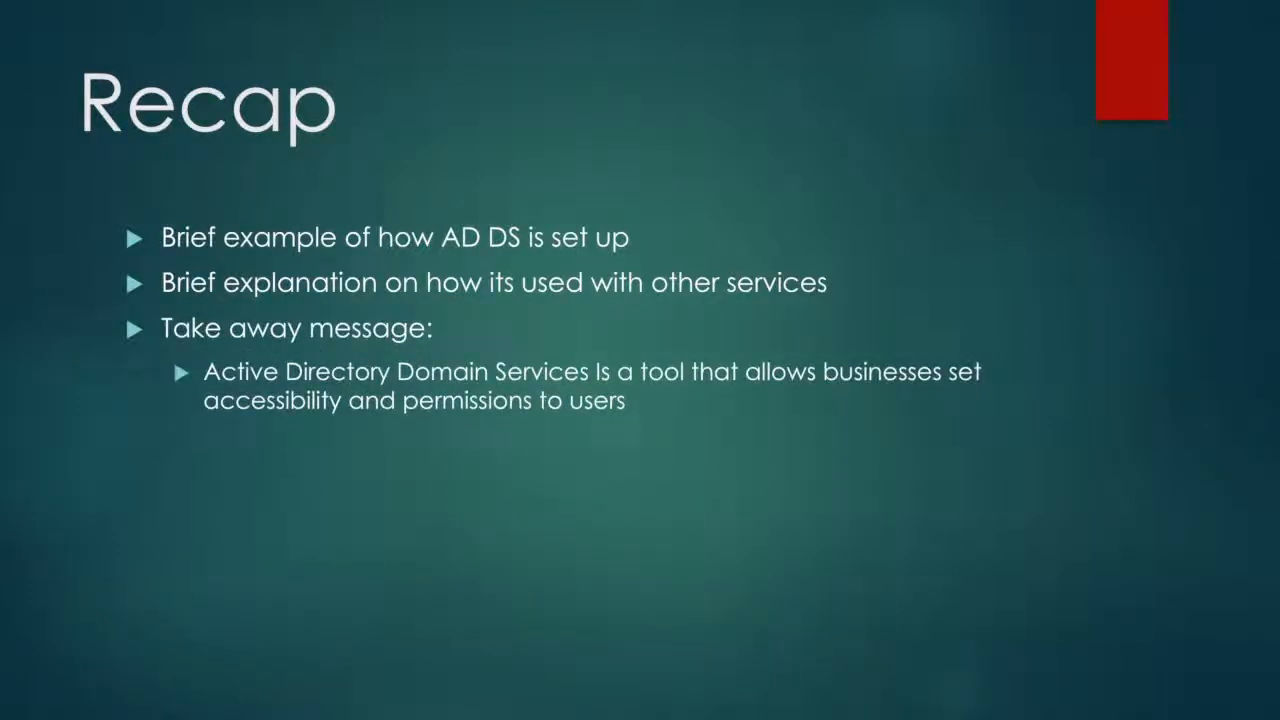